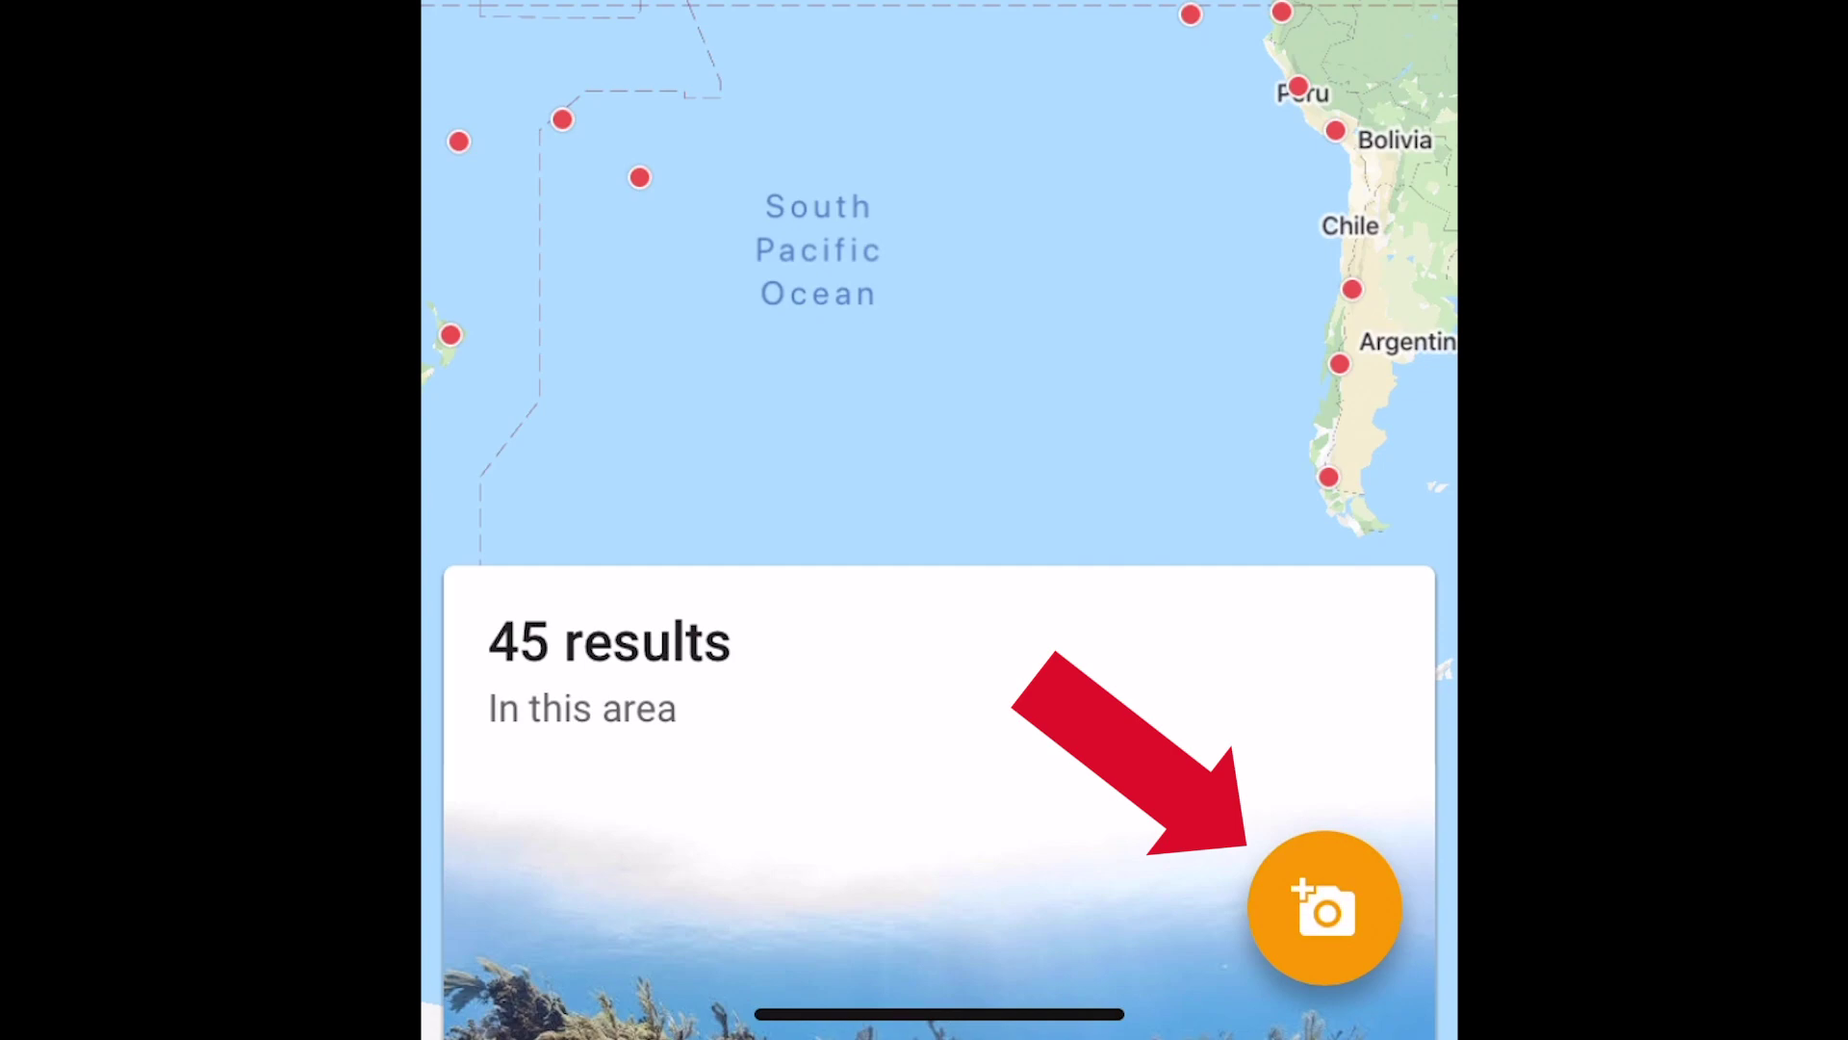
Start a new 360° photo sphere capture of the bedroom in Street View.
click(1324, 906)
click(1022, 908)
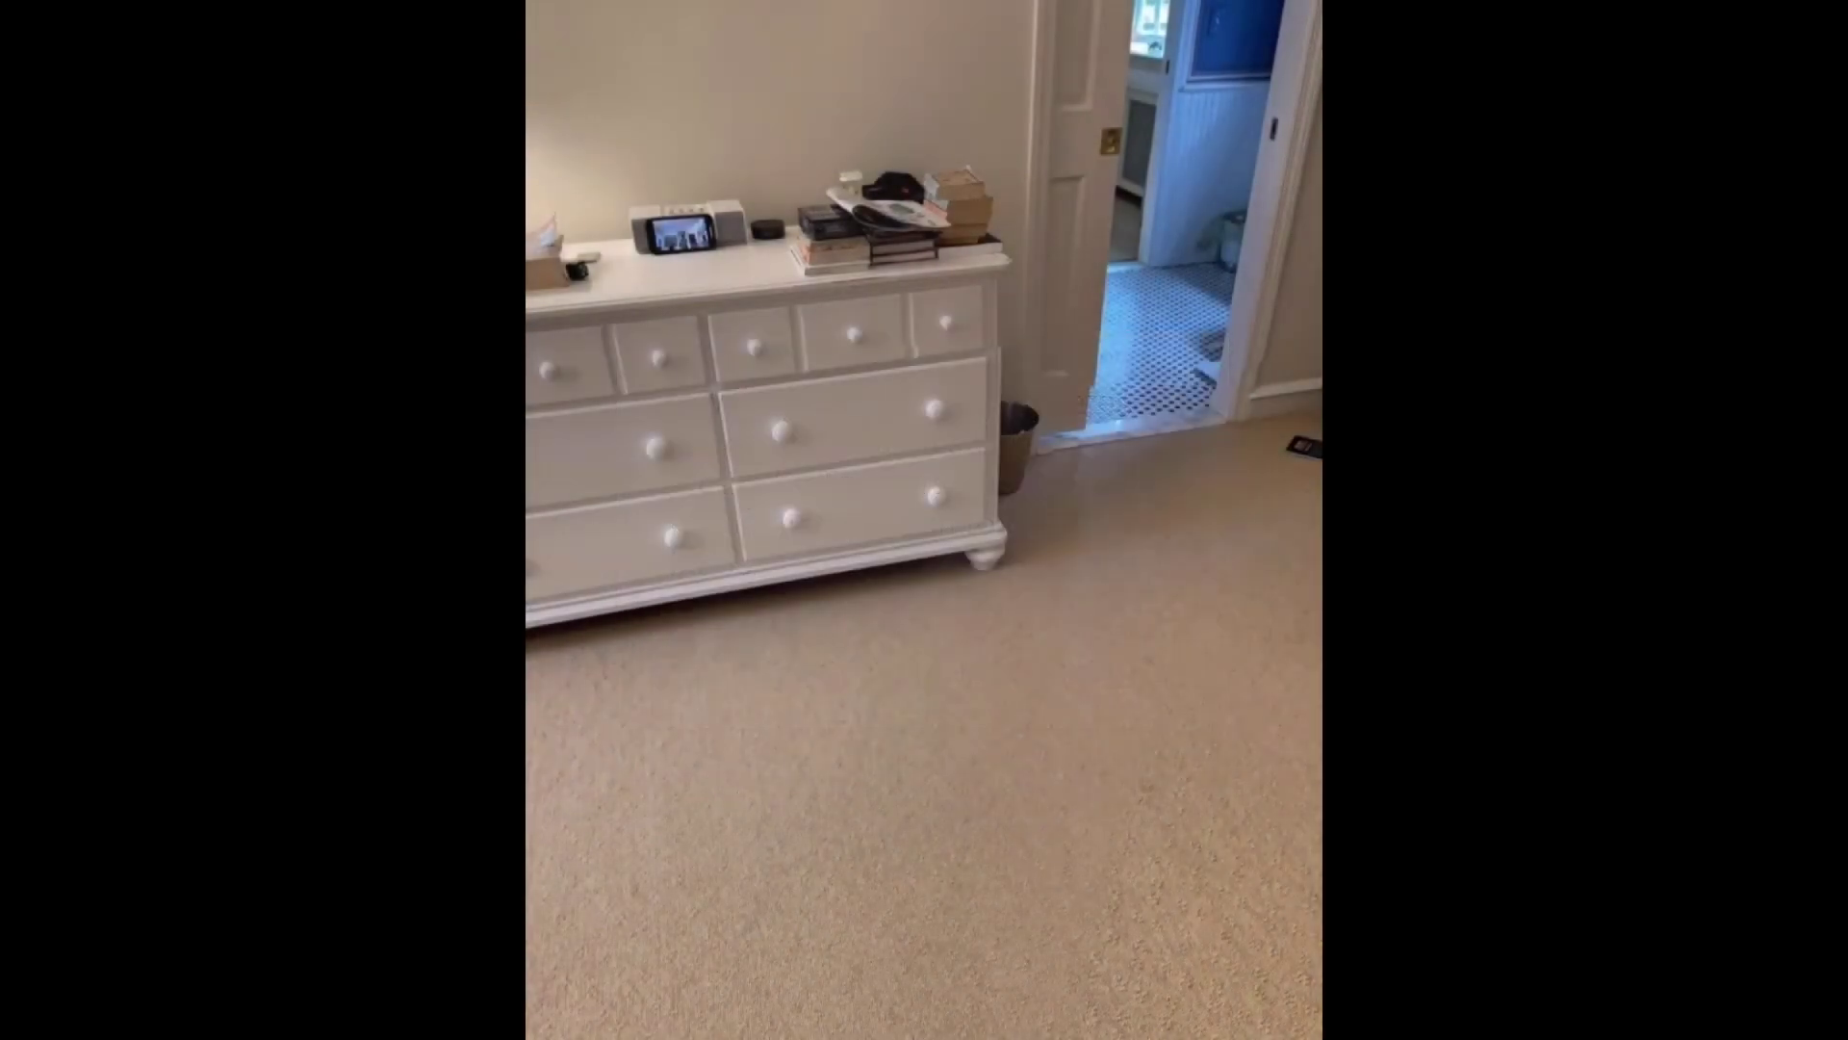
Scroll down the DeathCubesVR store page in SideQuest.
scroll(924, 674, down, 5)
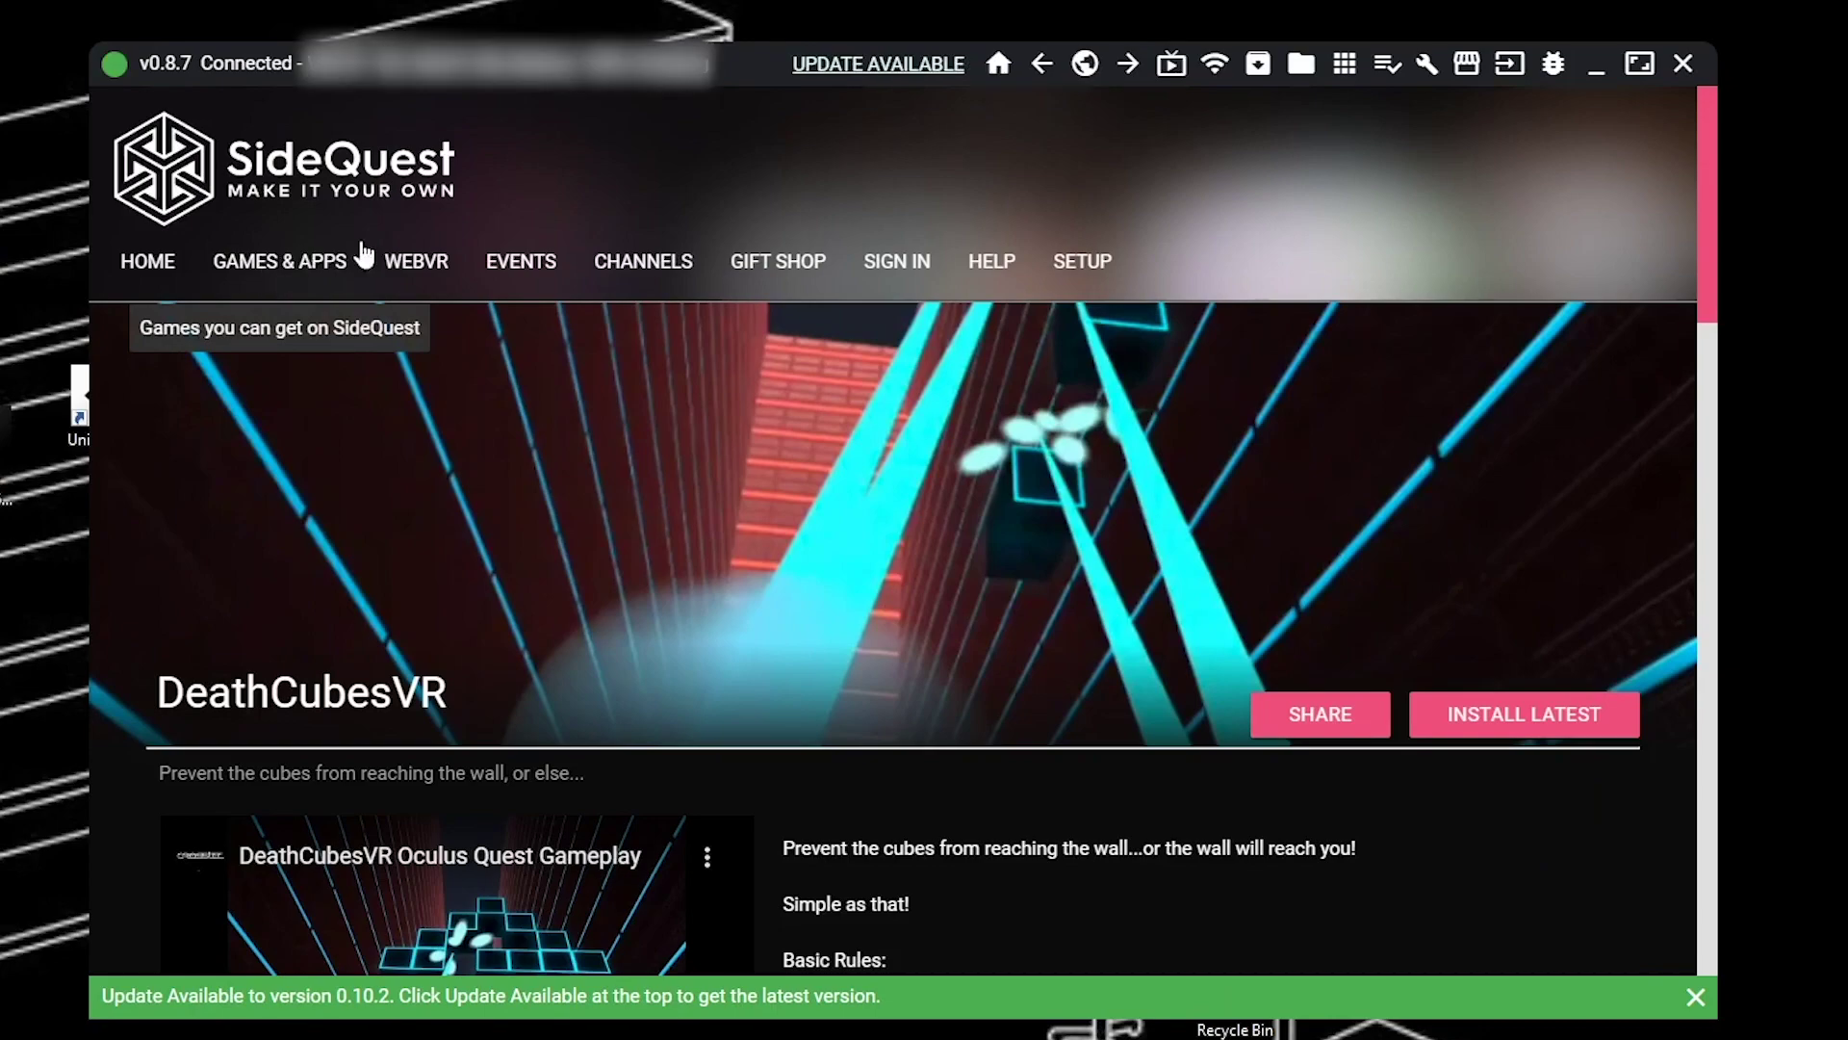
Filter the headset's installed apps for 'prod' and uninstall com.oculus.environment.prod.rifthome.
click(1342, 69)
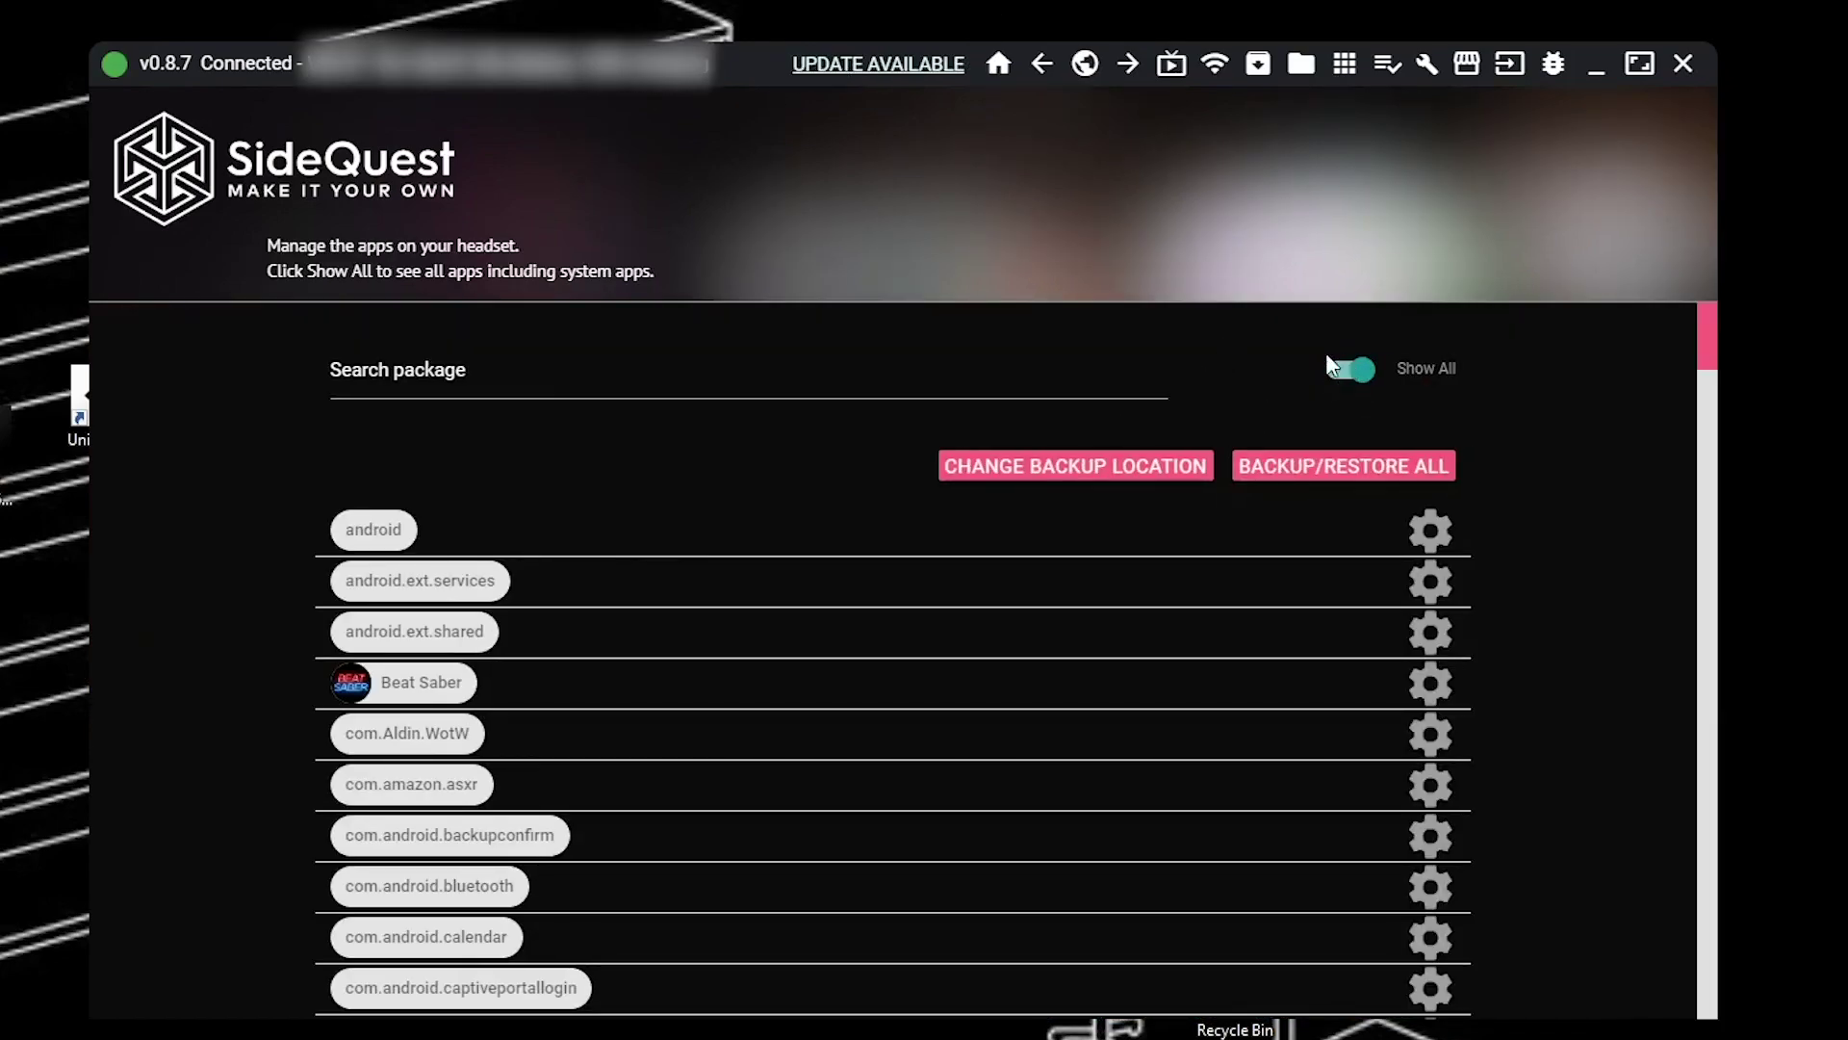
click(568, 377)
text(proi\)
key(BackSpace)
key(BackSpace)
text(d)
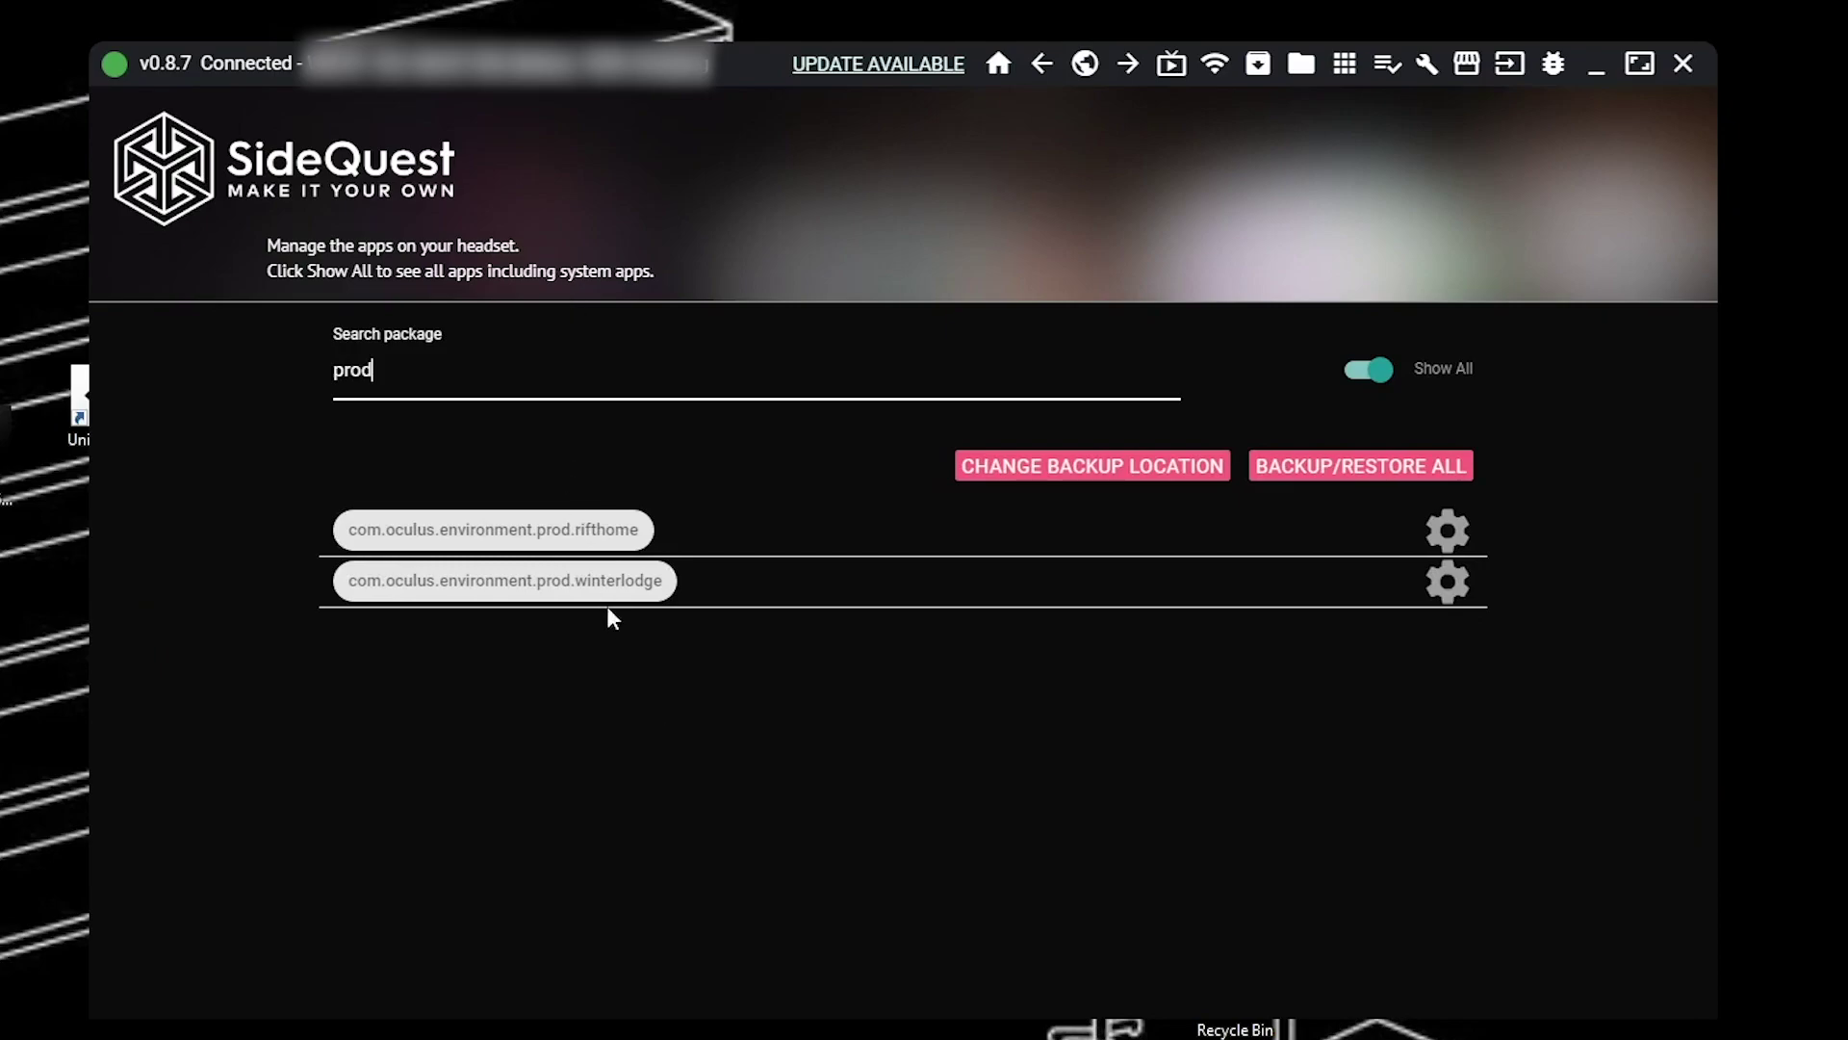
click(1447, 531)
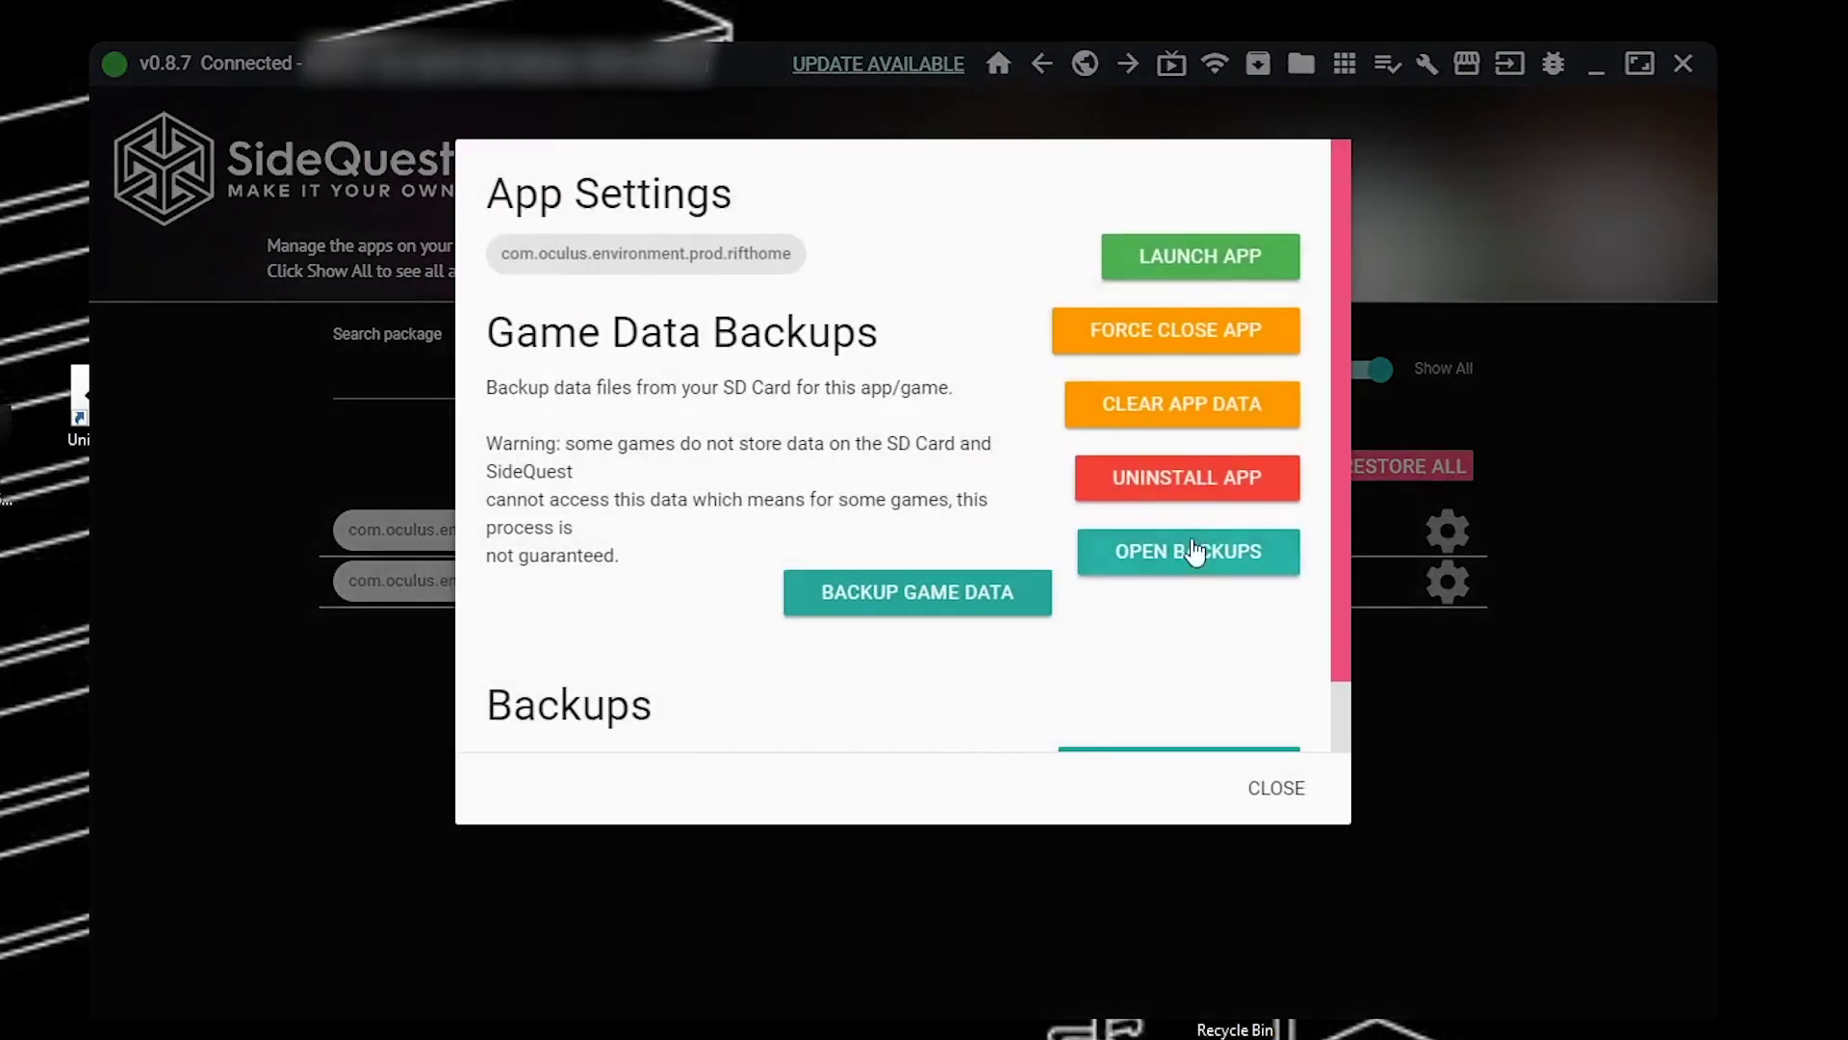
click(1187, 484)
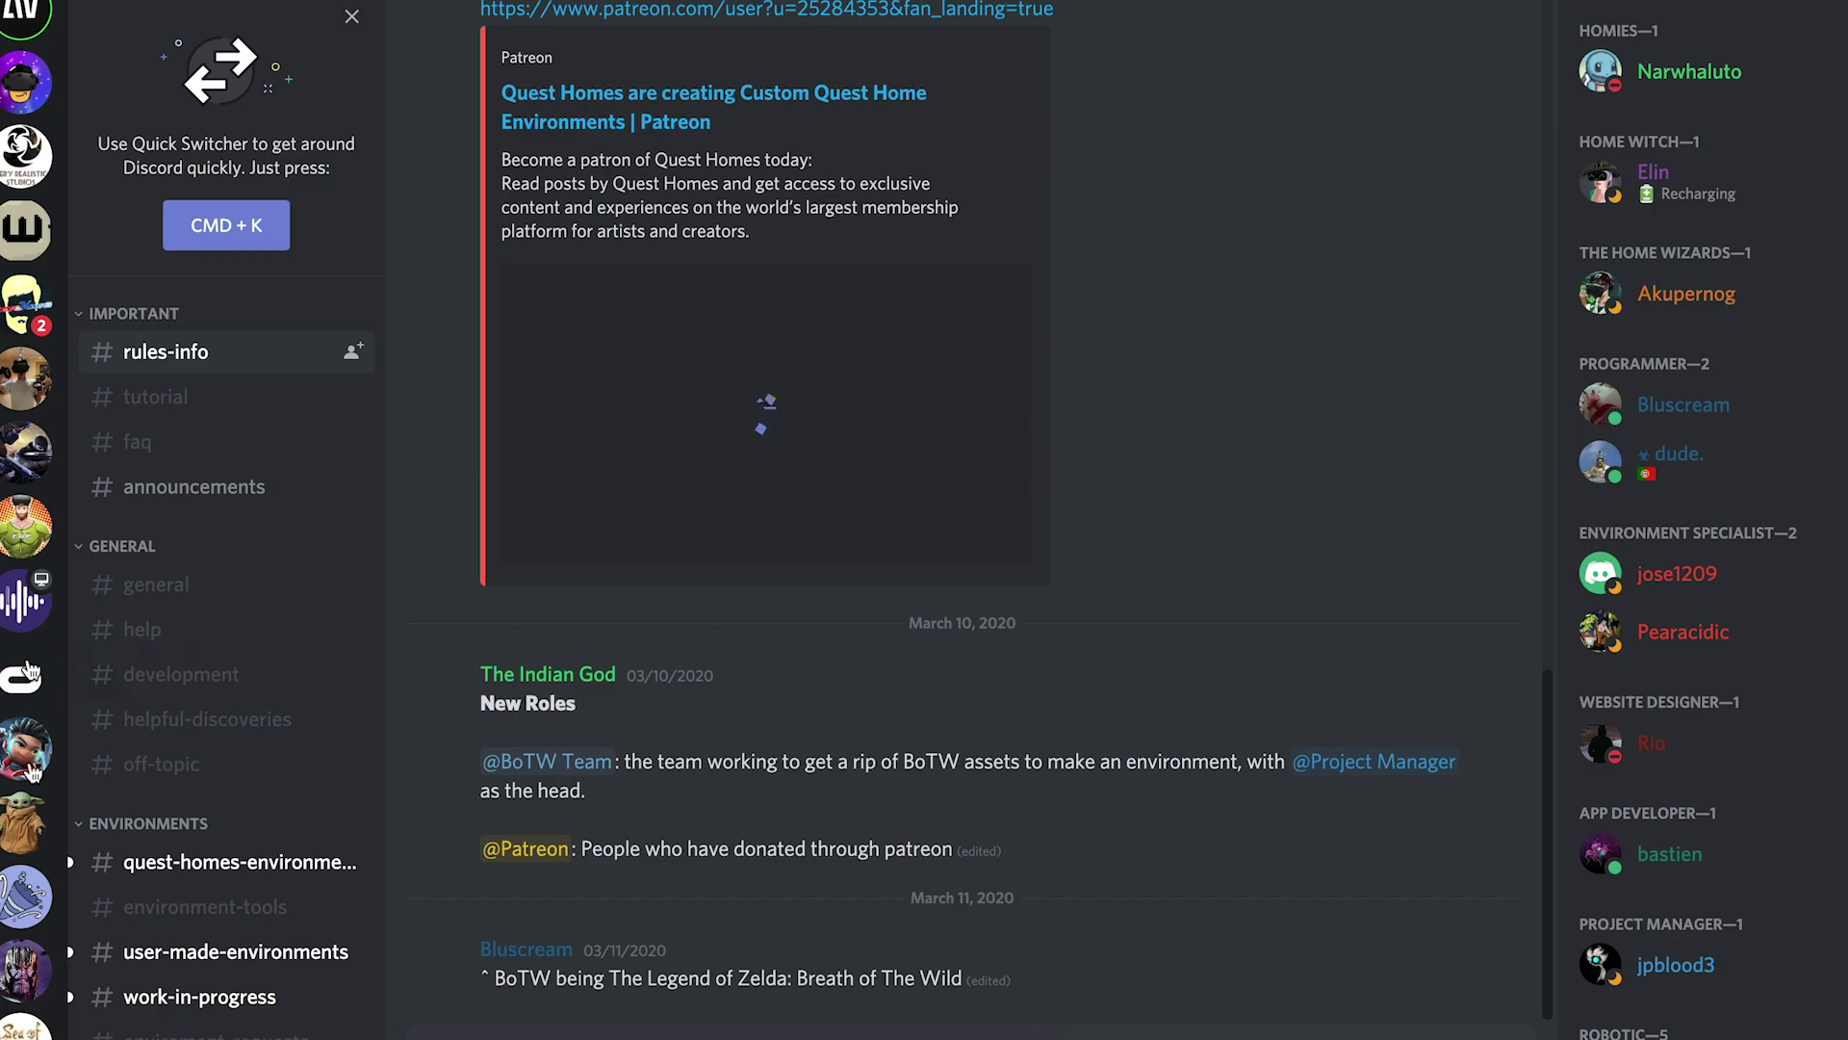
Switch to #environment-tools and scroll to the QuestCustomEnviromentStartup.blend attachment.
scroll(199, 770, down, 3)
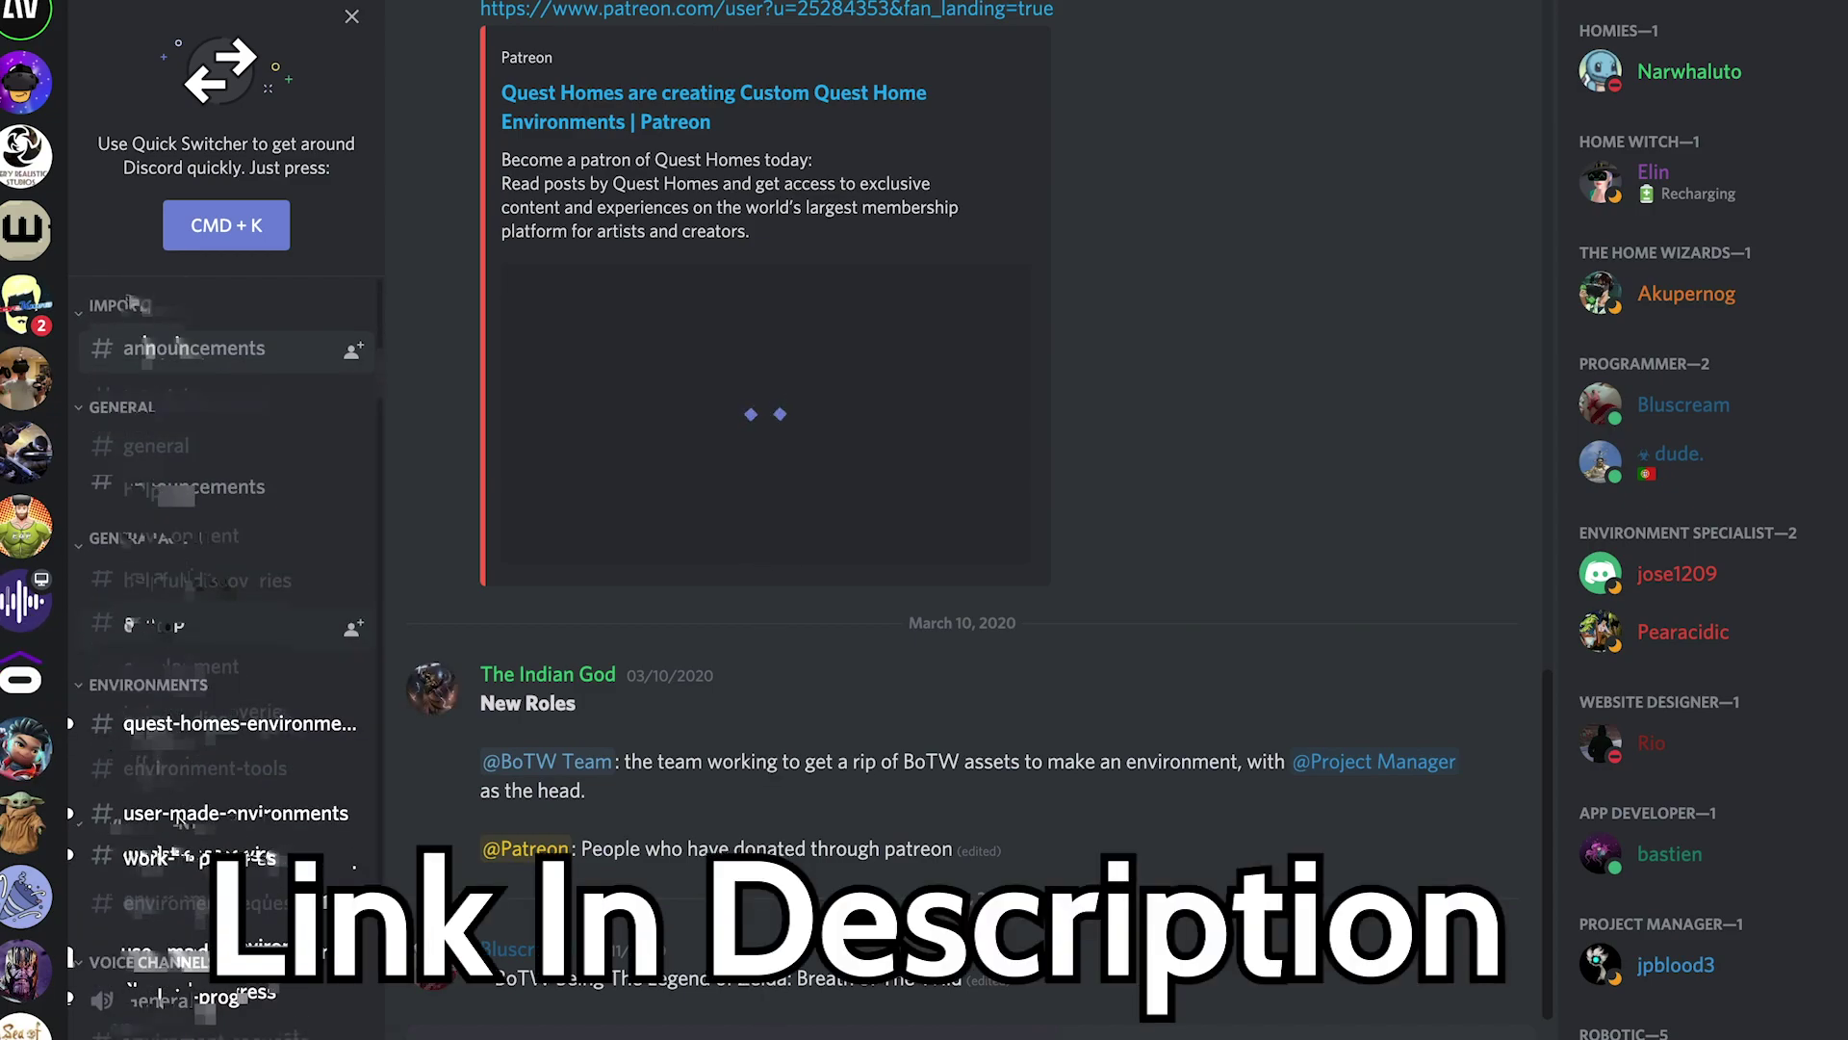
click(199, 767)
scroll(693, 622, up, 2)
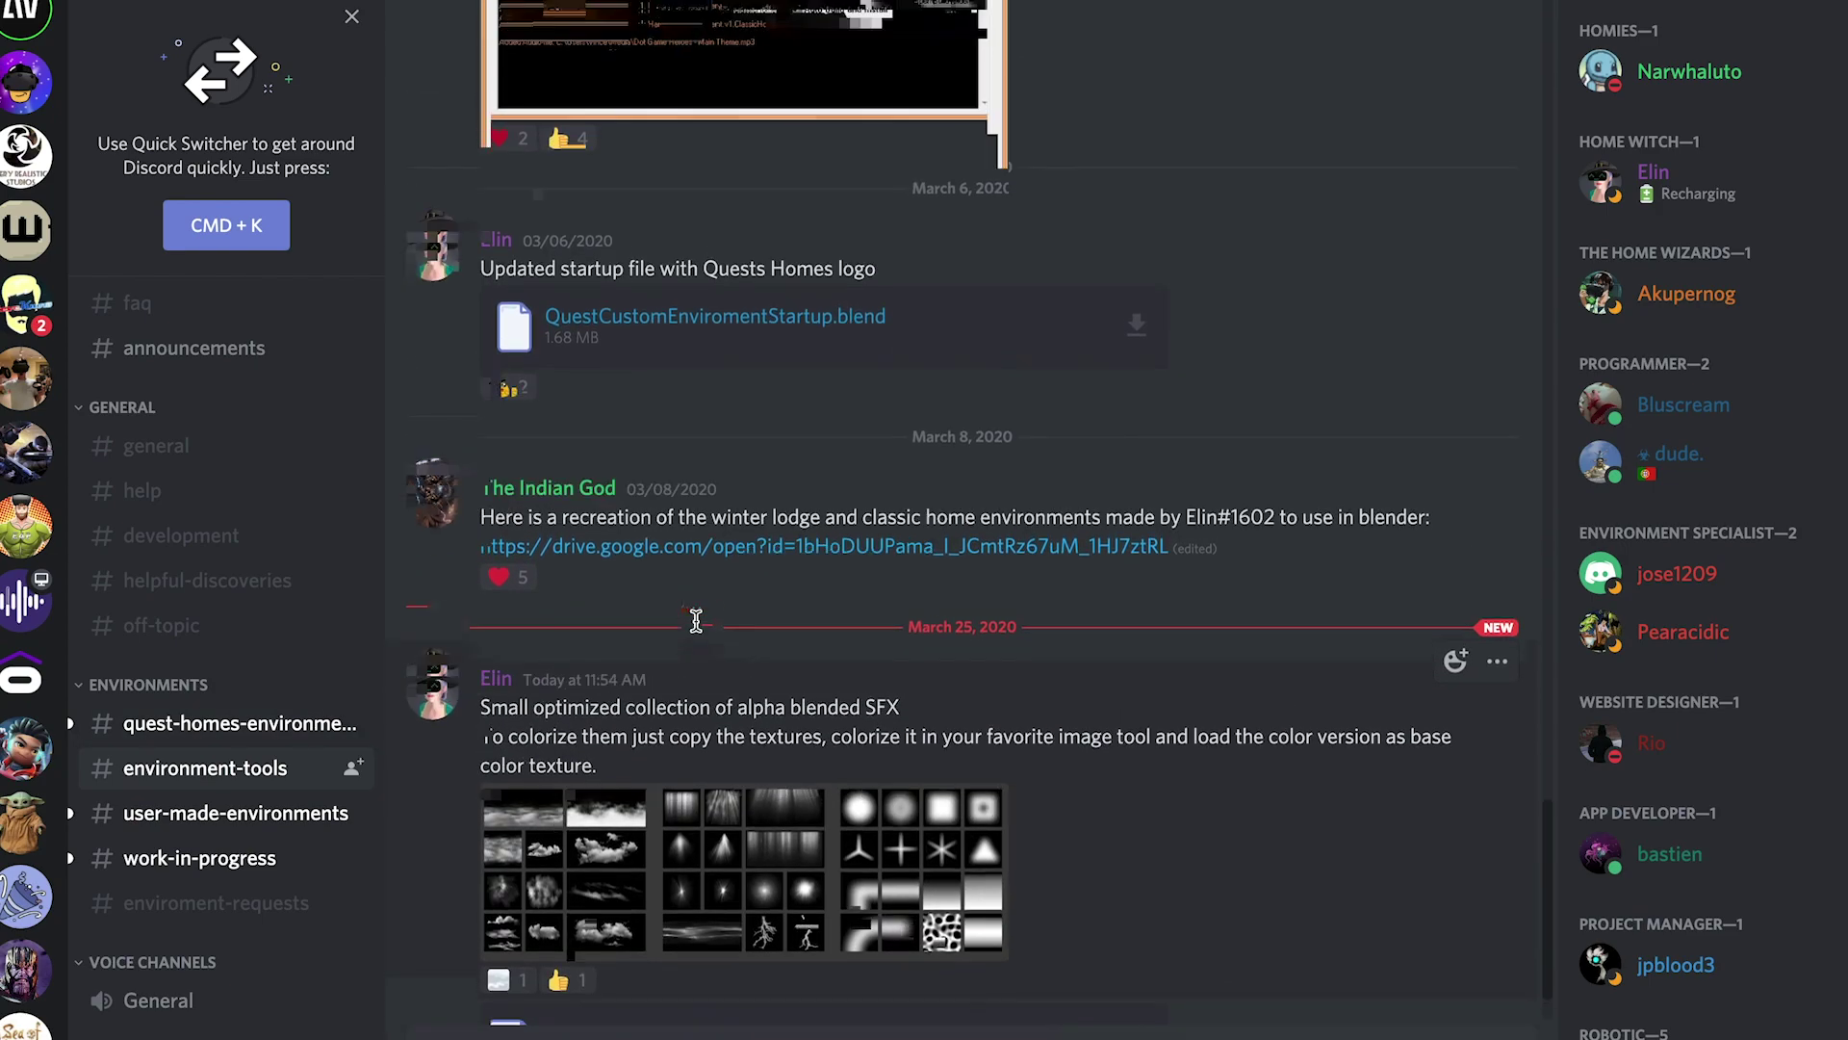
scroll(744, 433, up, 2)
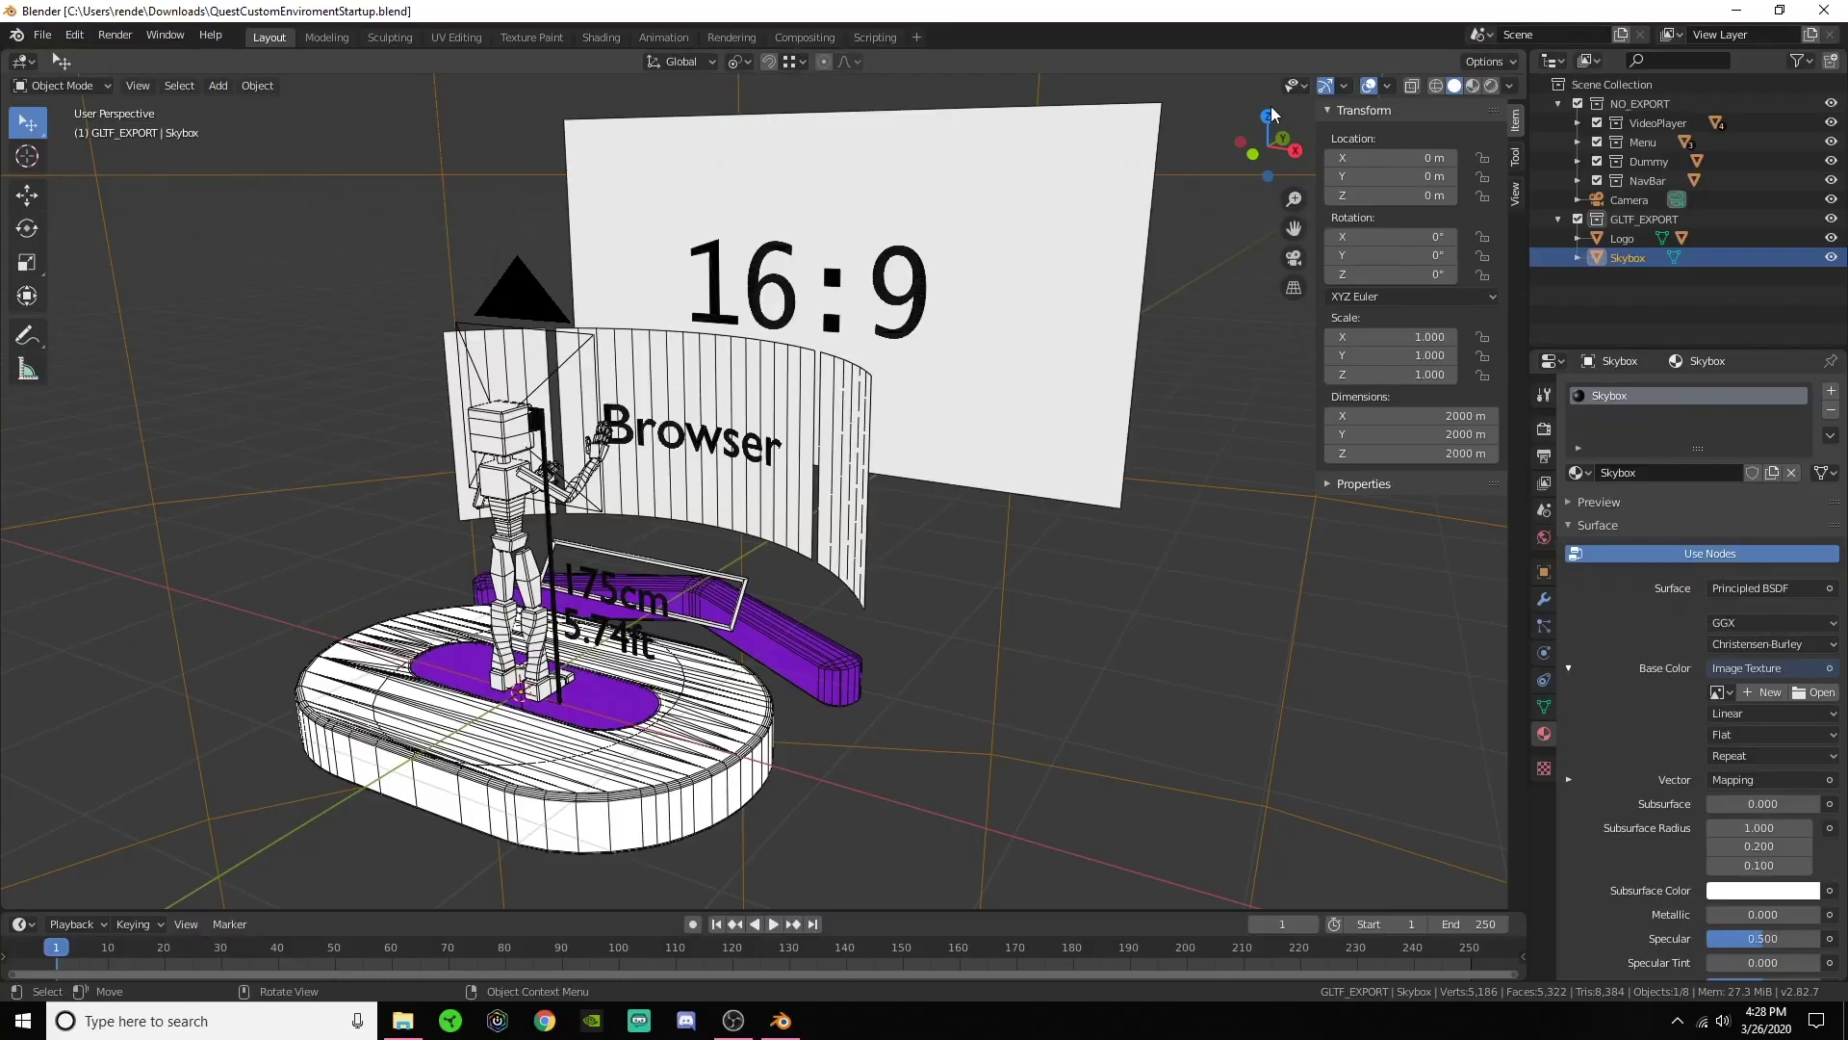
Reposition the Skybox, move Logo and Base into NO_EXPORT, and exclude NO_EXPORT.
key(g)
click(1083, 134)
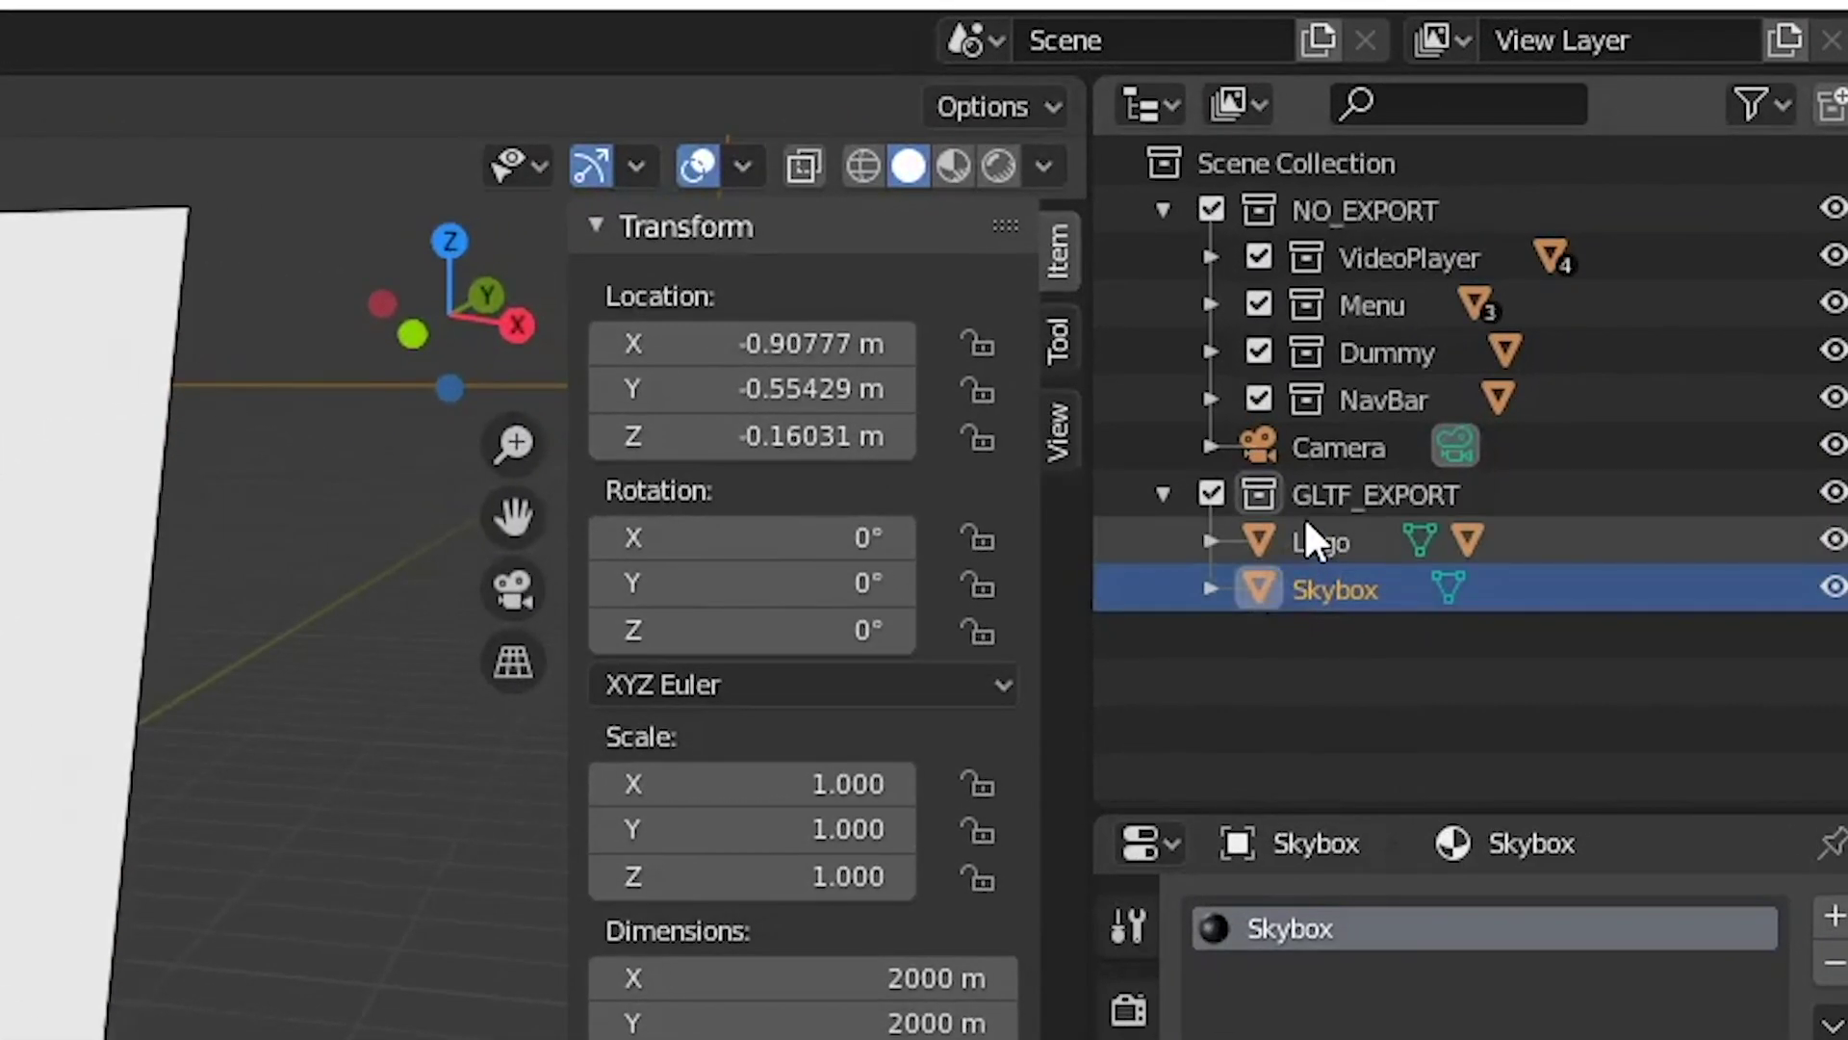
drag(1304, 516, 1300, 214)
drag(1319, 589, 1308, 208)
click(1211, 210)
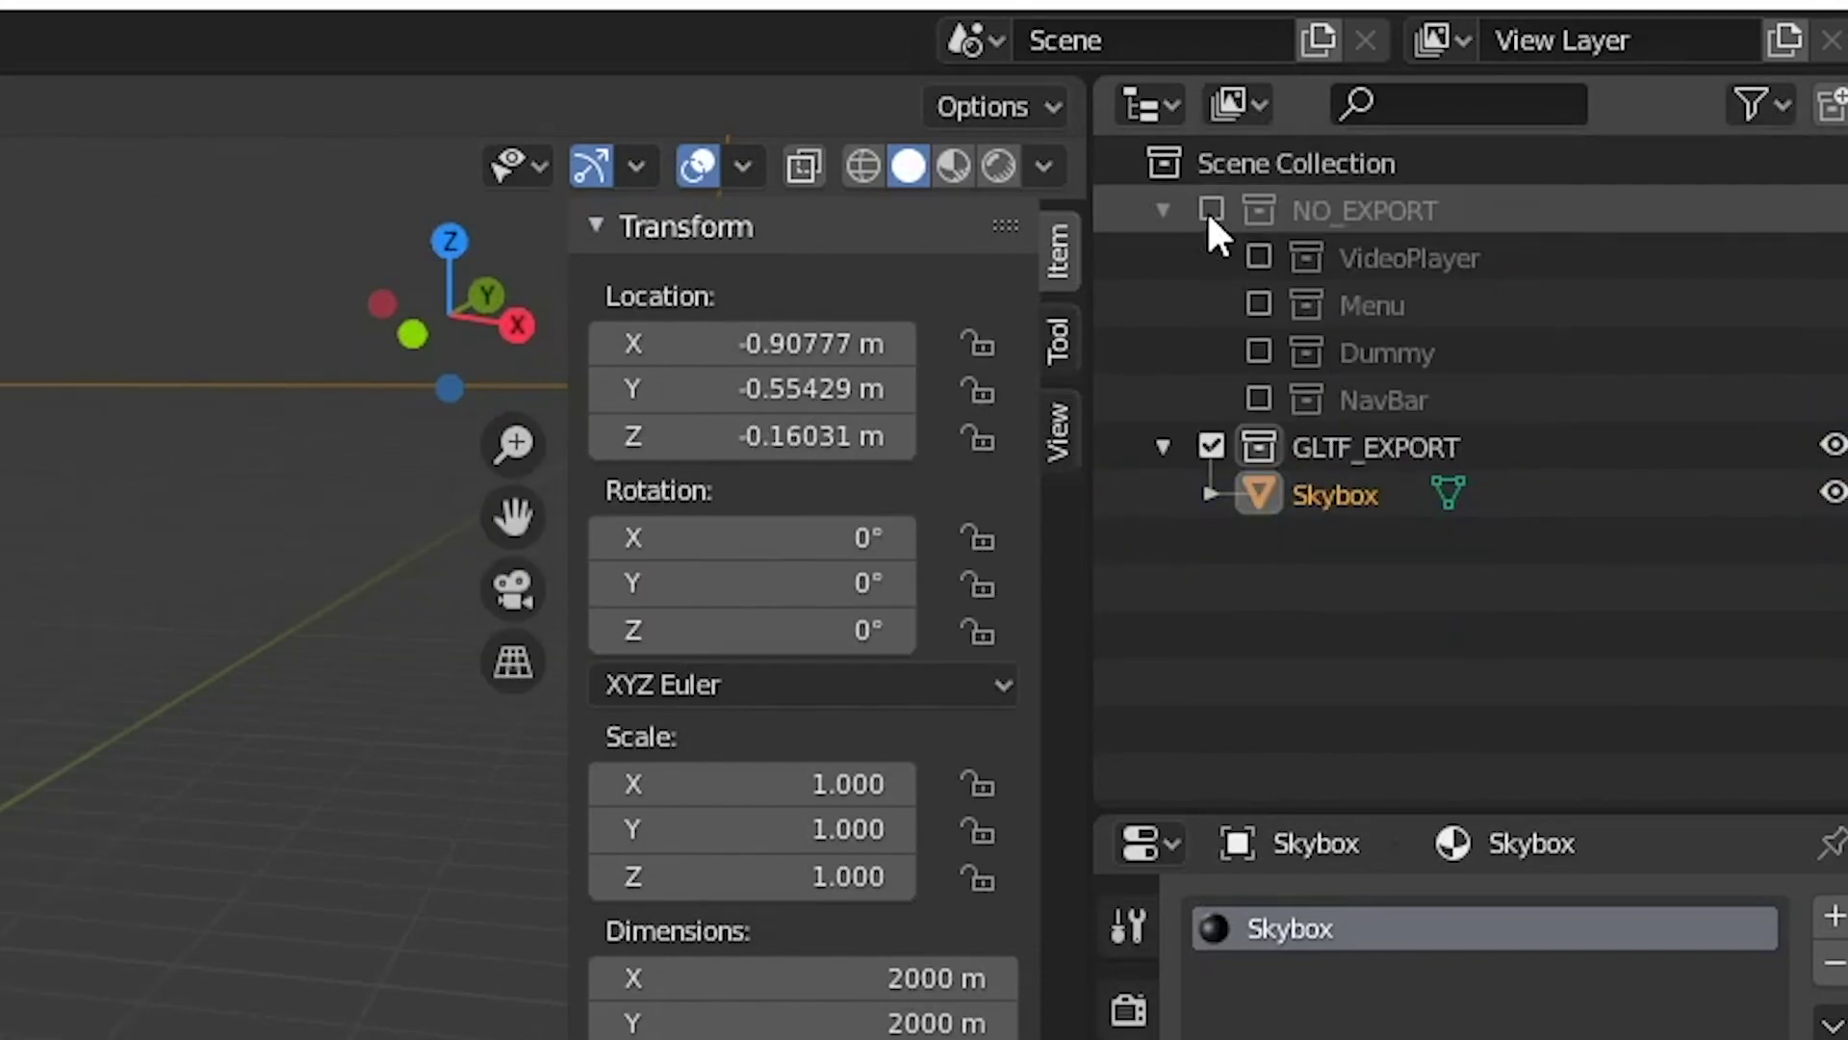
Load the 360° room photo as the Skybox's Base Color texture.
click(1292, 497)
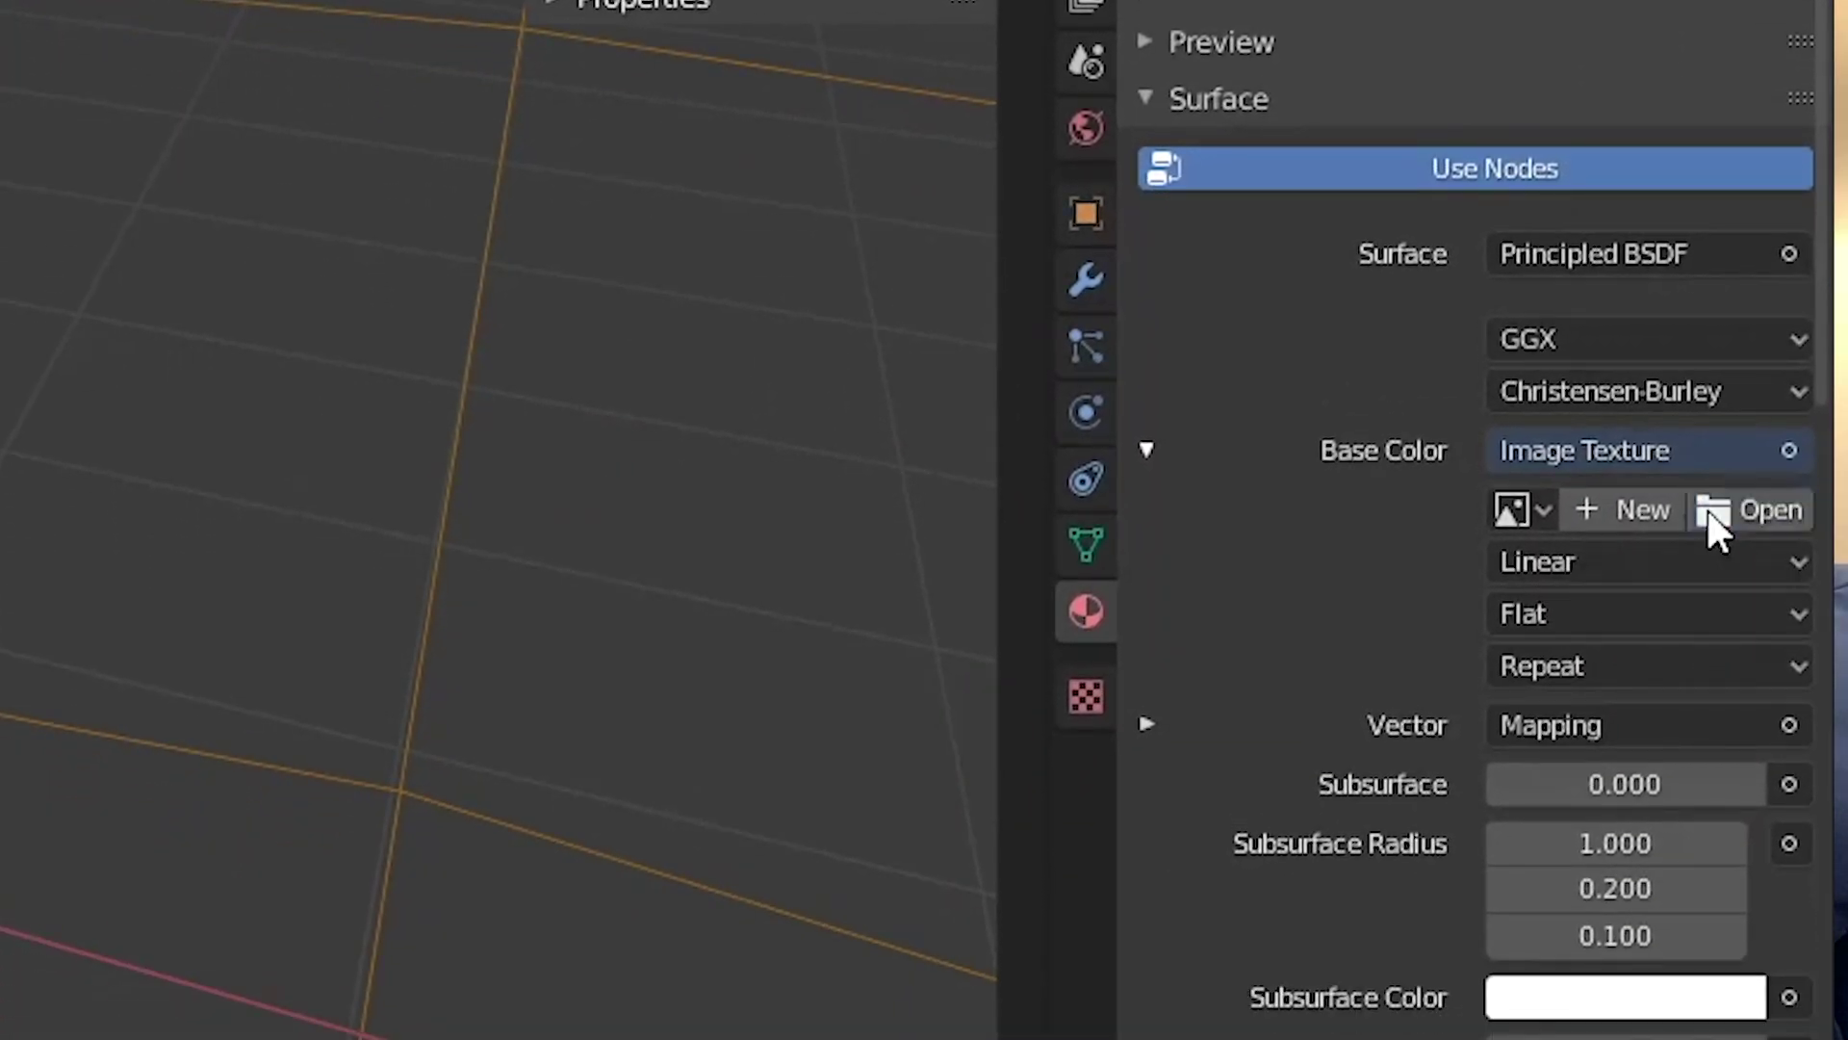
click(1714, 520)
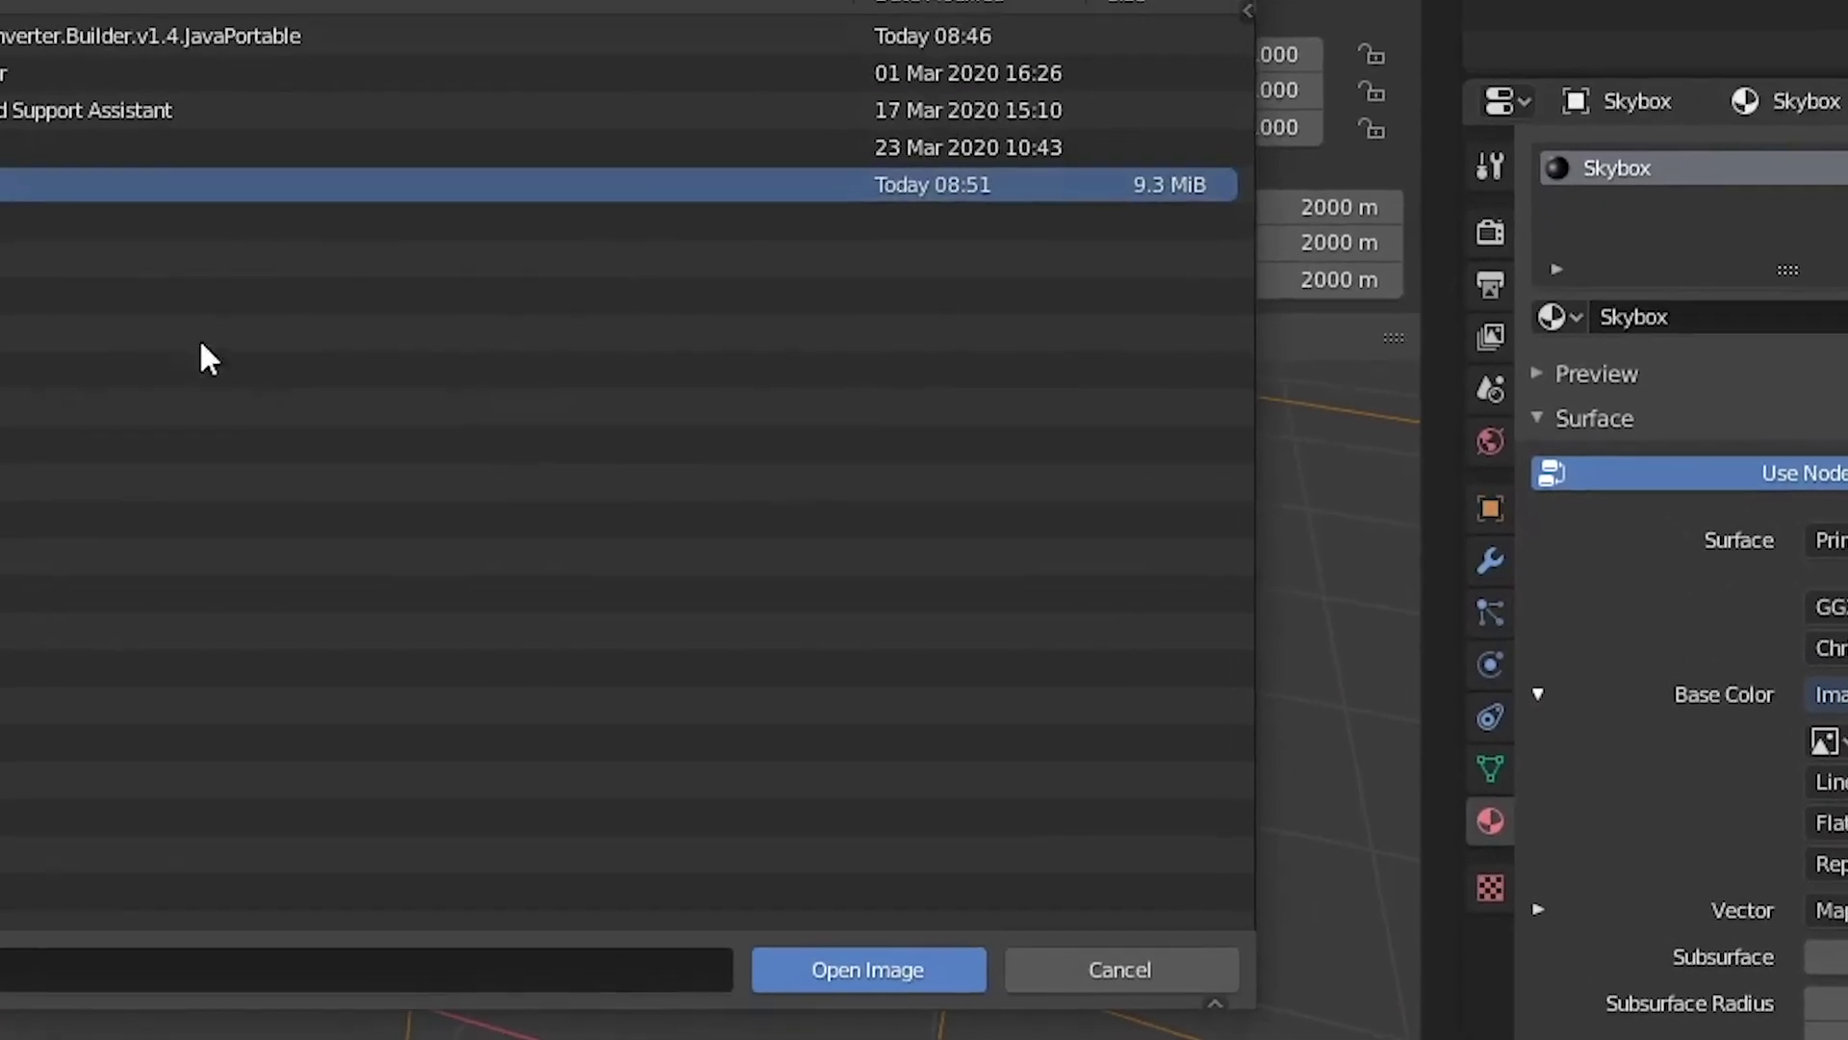
click(1119, 969)
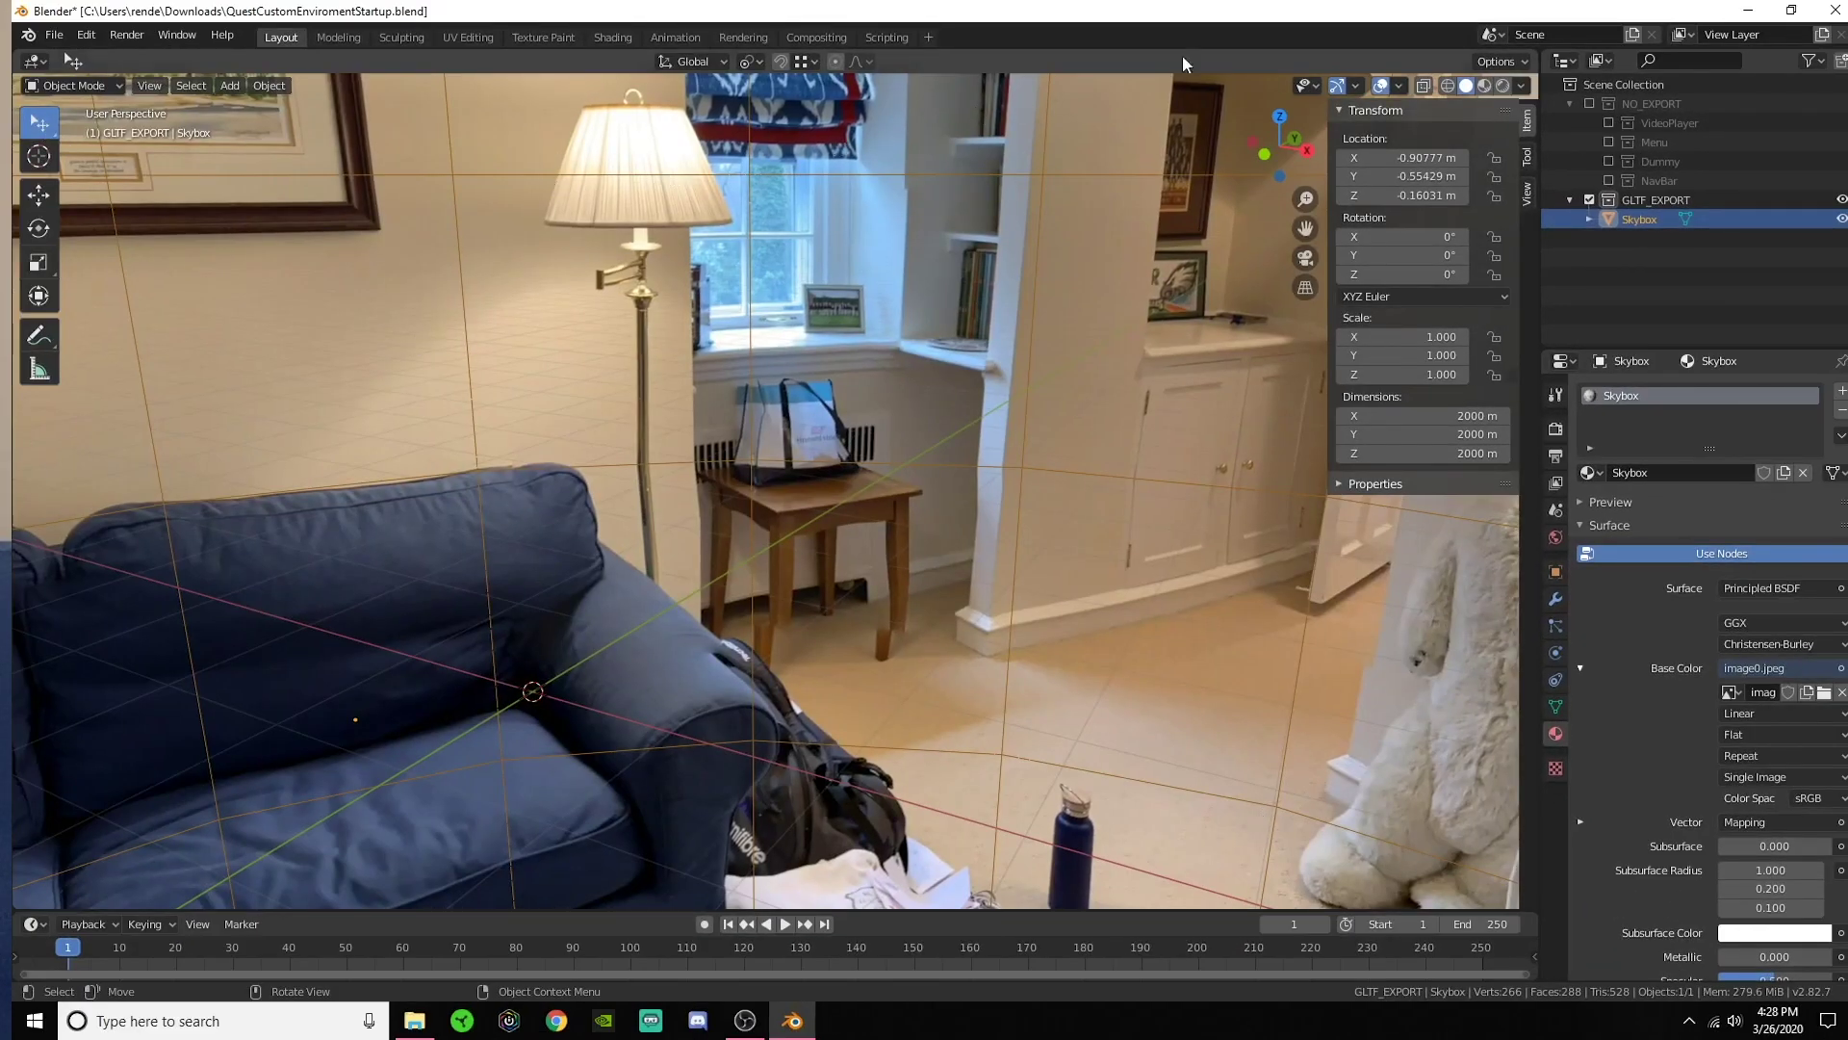
drag(1280, 118, 1275, 165)
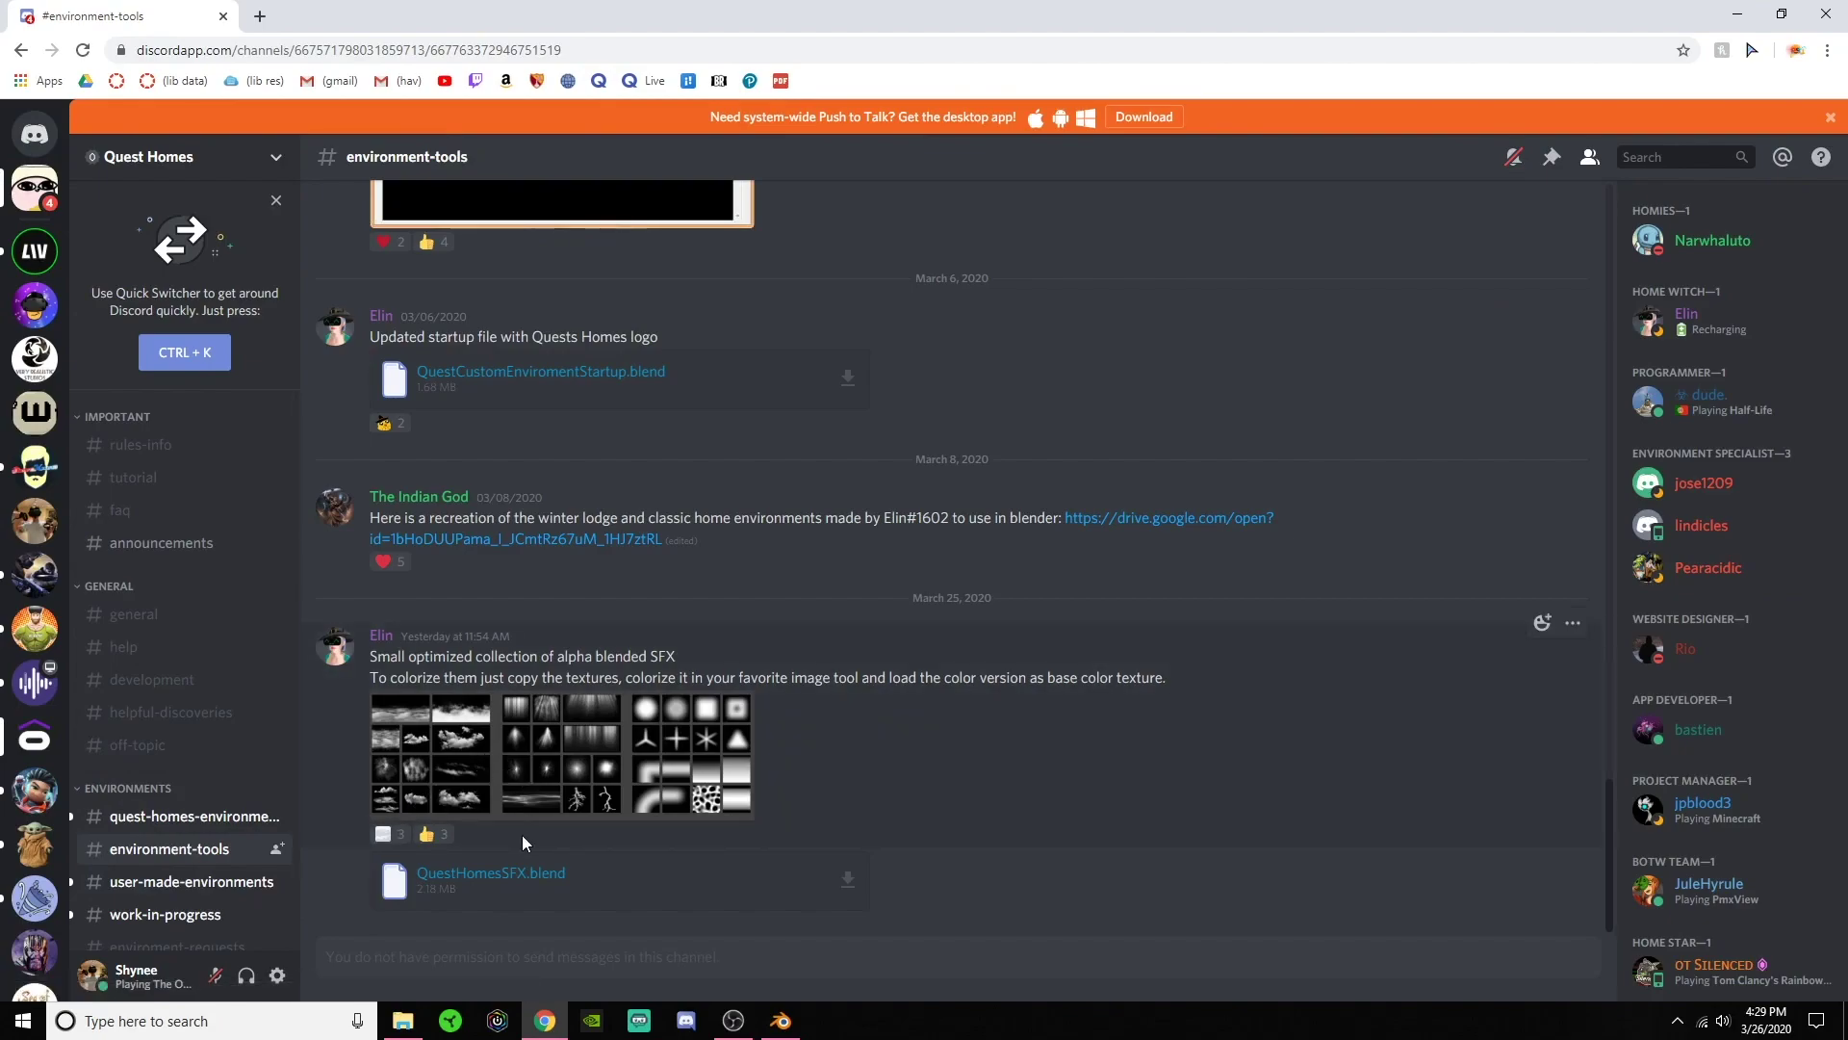
Scroll up #environment-tools to the Environments Converter and Builder v1.5 post.
scroll(521, 834, up, 4)
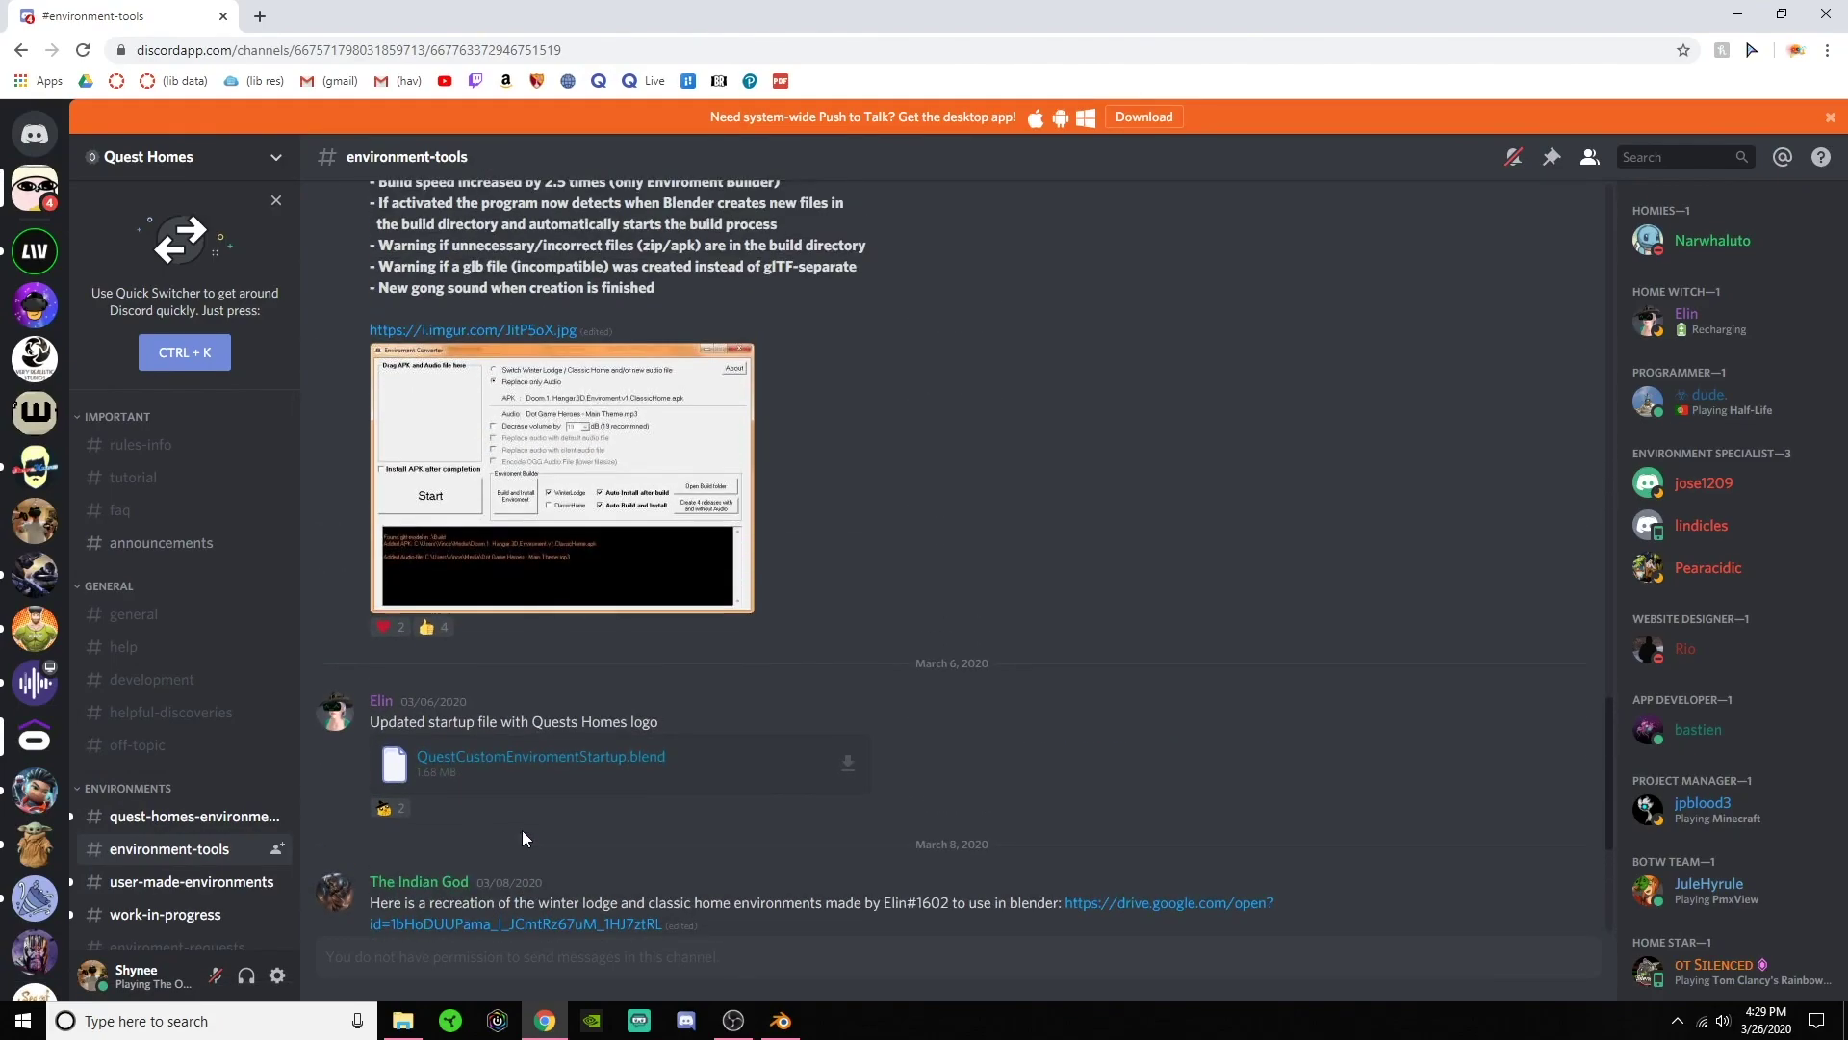
scroll(521, 826, up, 8)
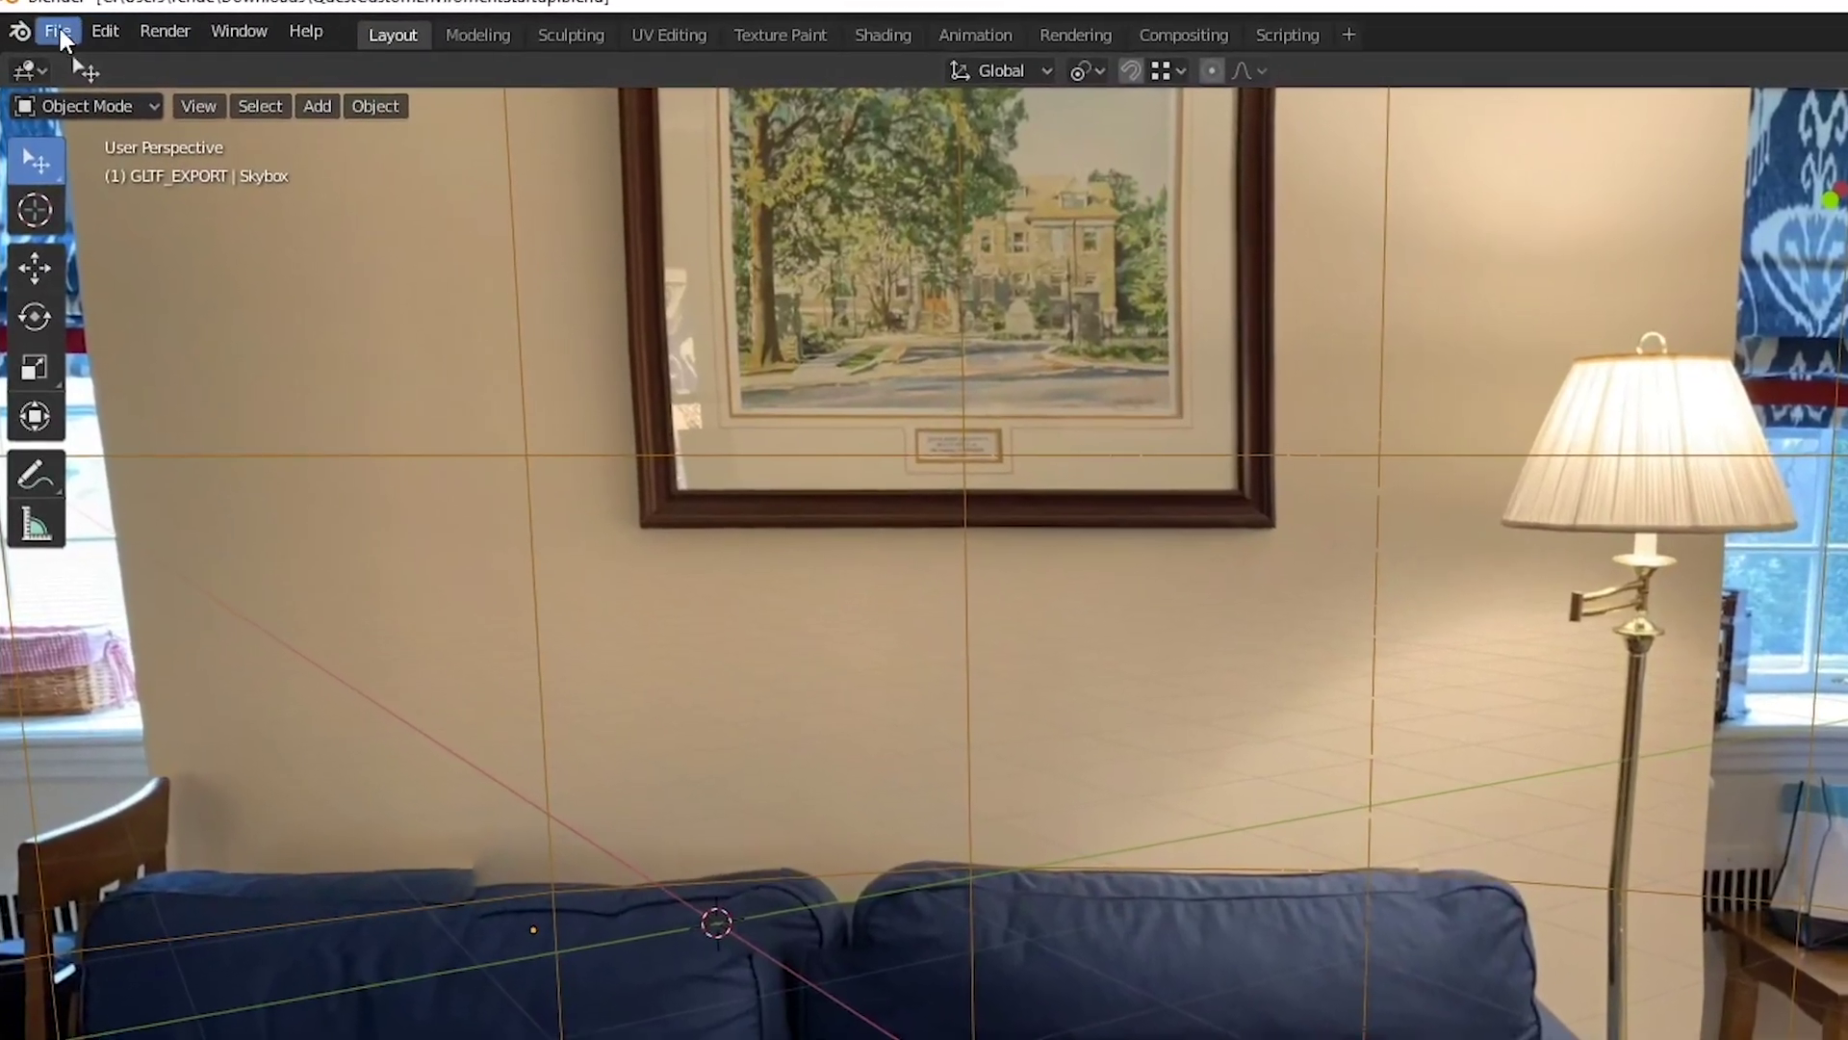
Start a glTF 2.0 export and navigate into the EnviromentConverter JavaPortable Build folder.
click(58, 32)
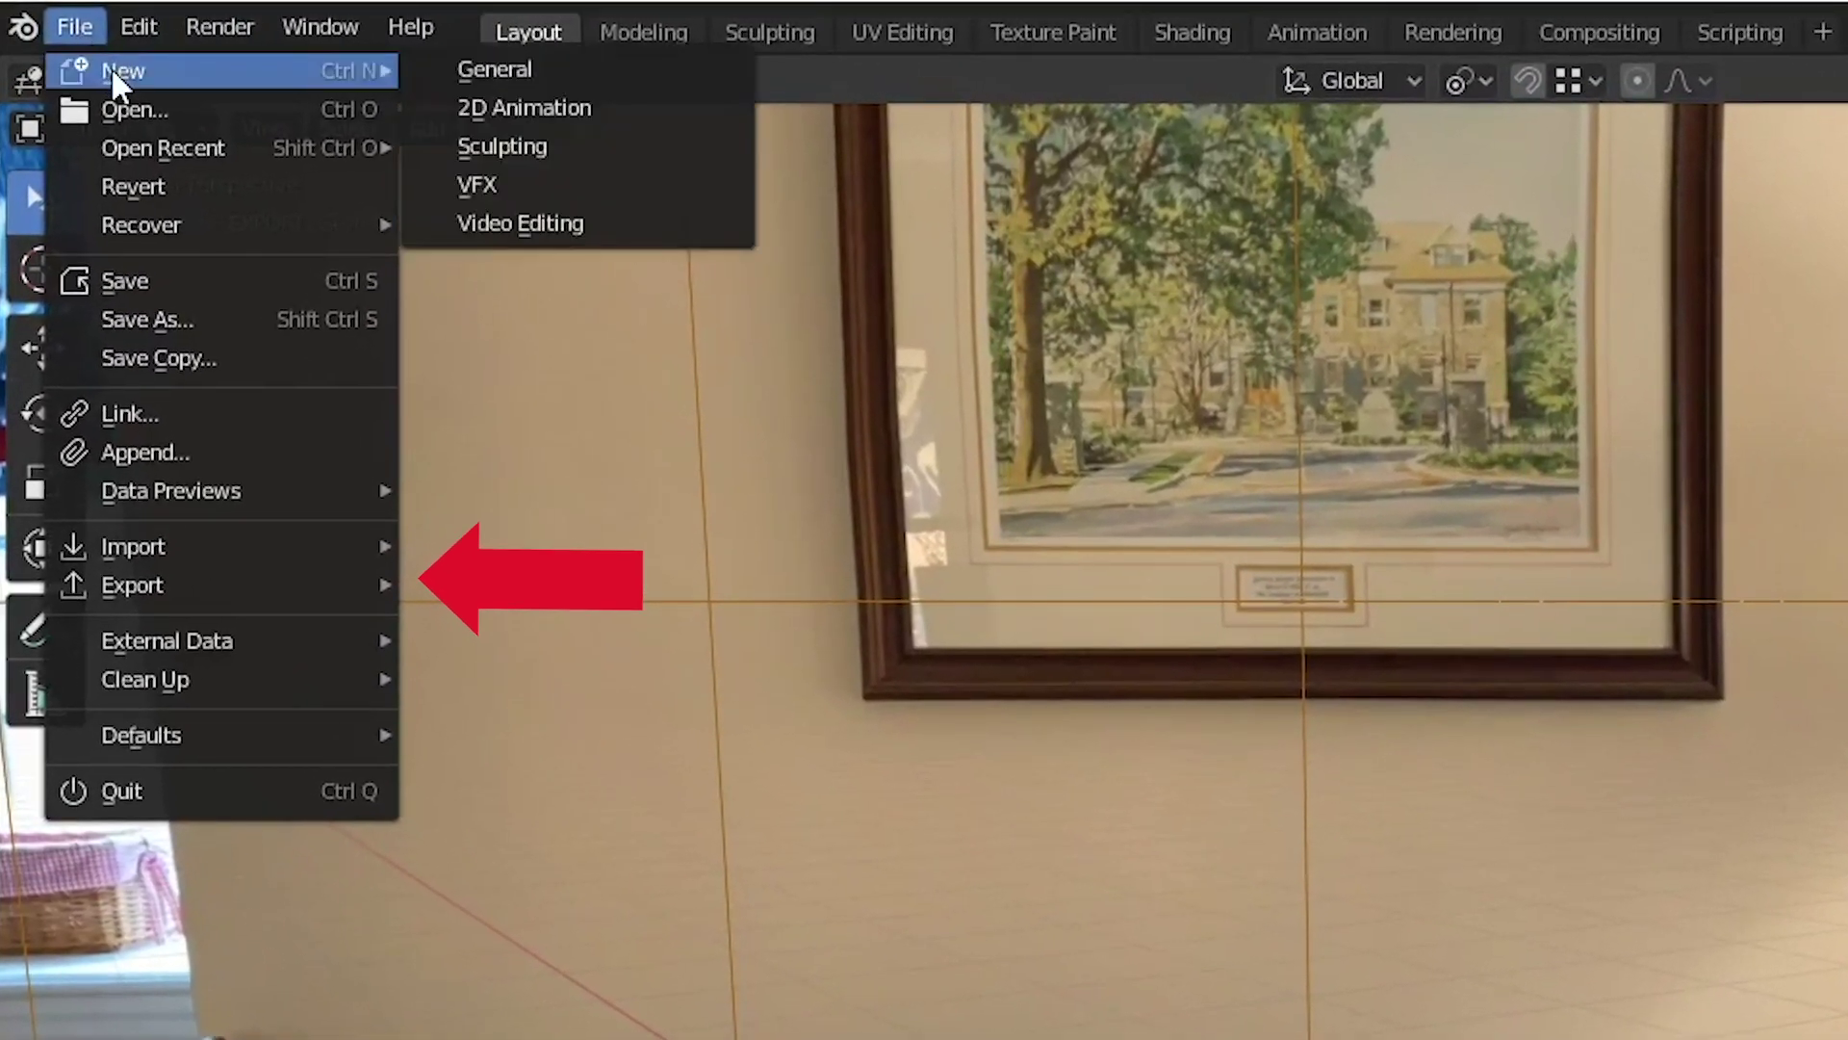
mouse_move(240, 584)
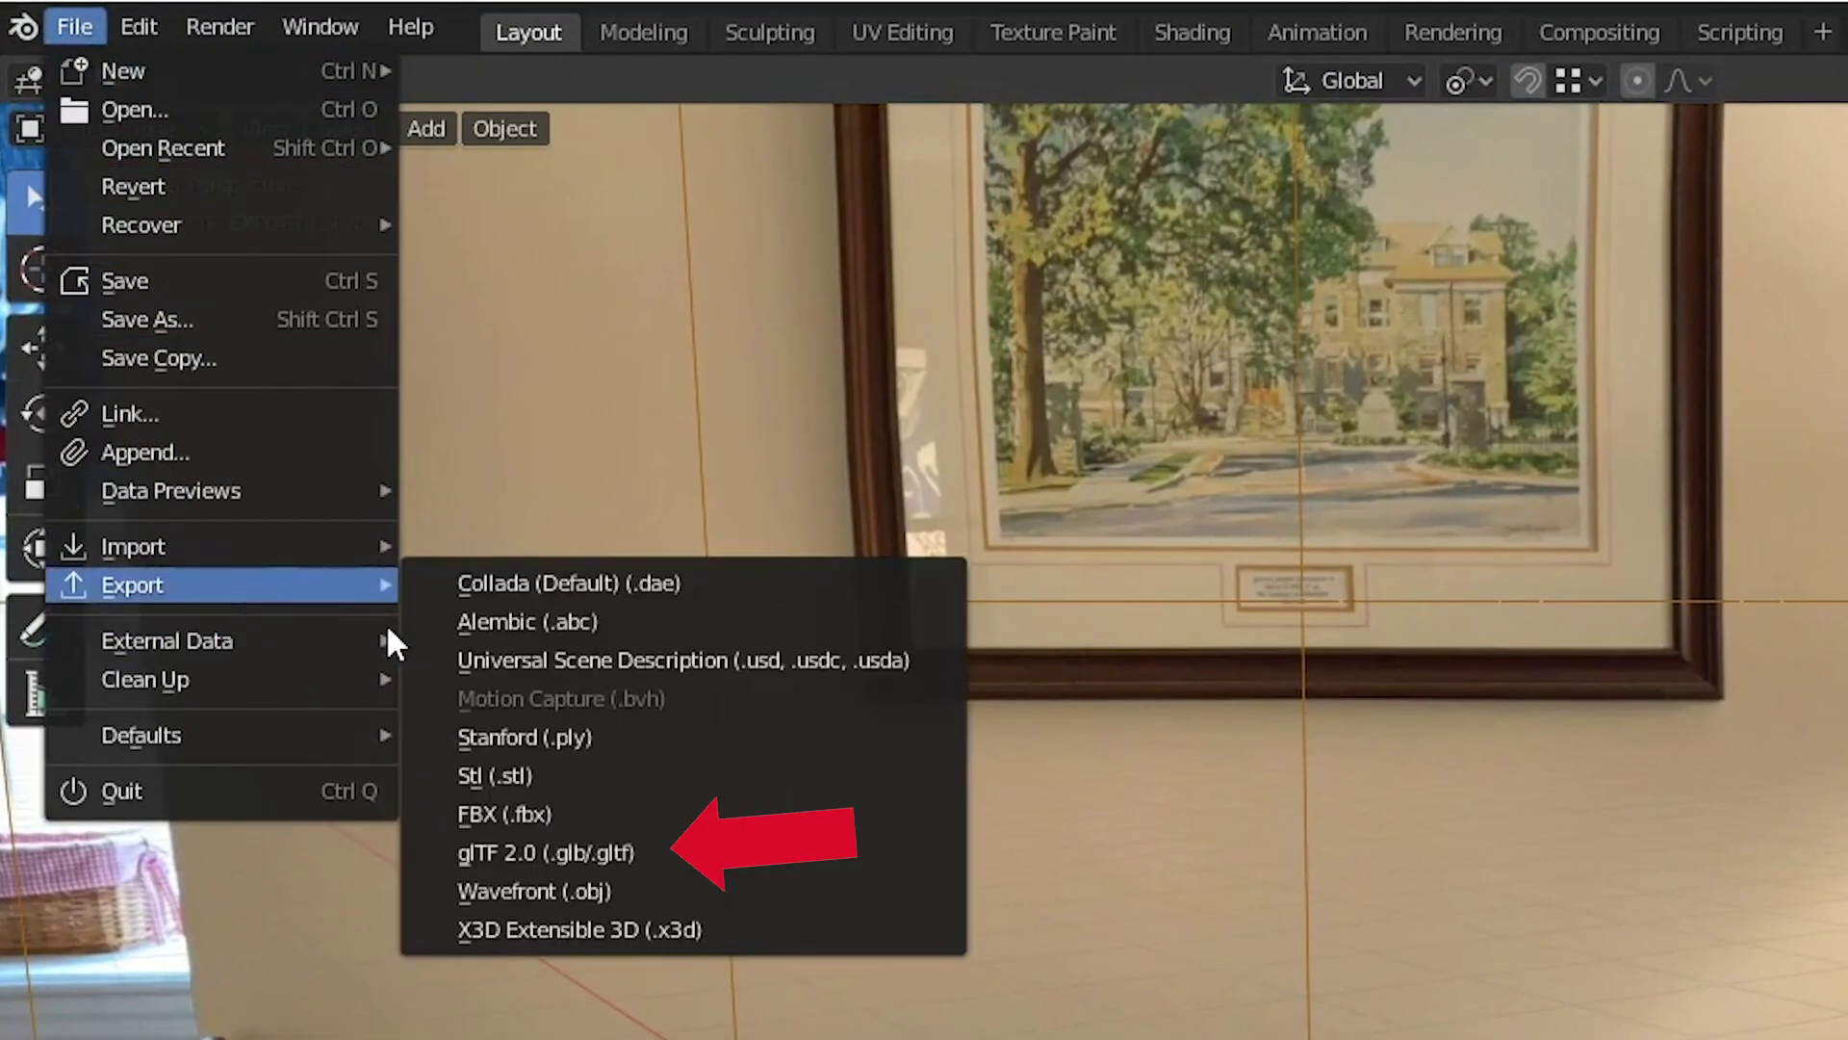
click(652, 859)
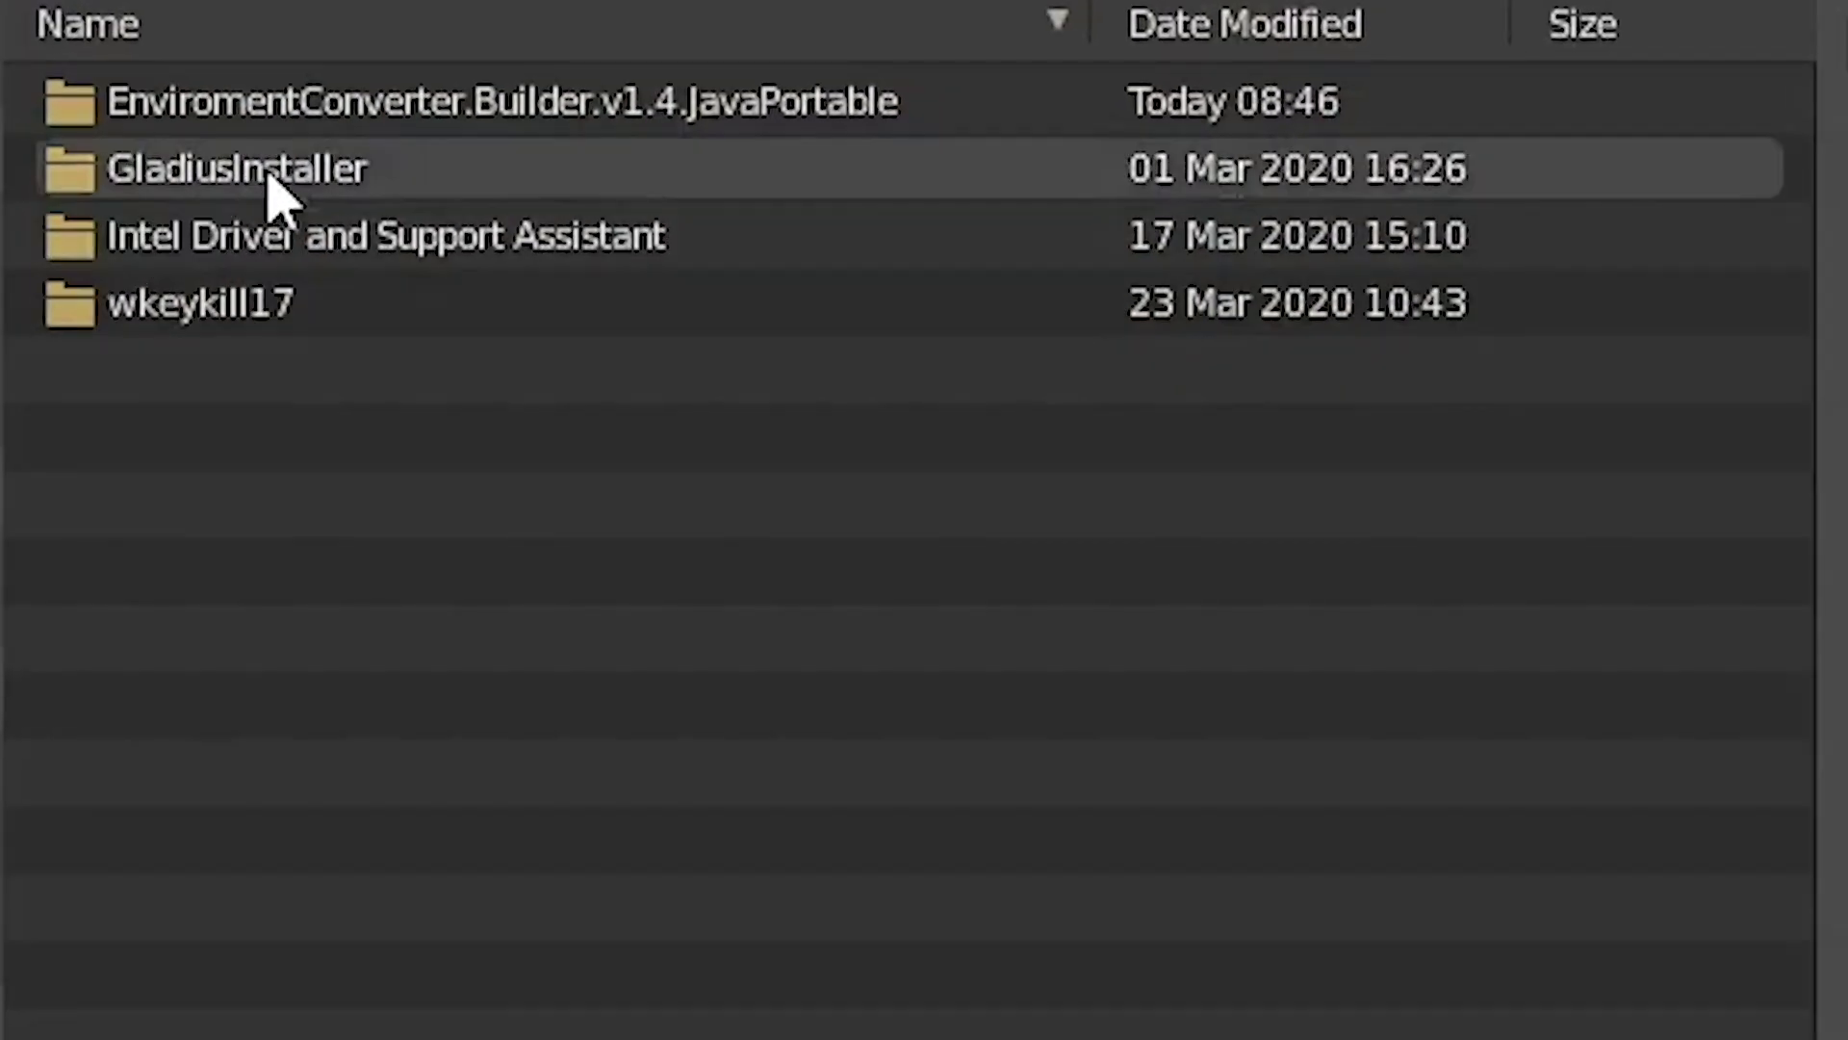
double_click(338, 99)
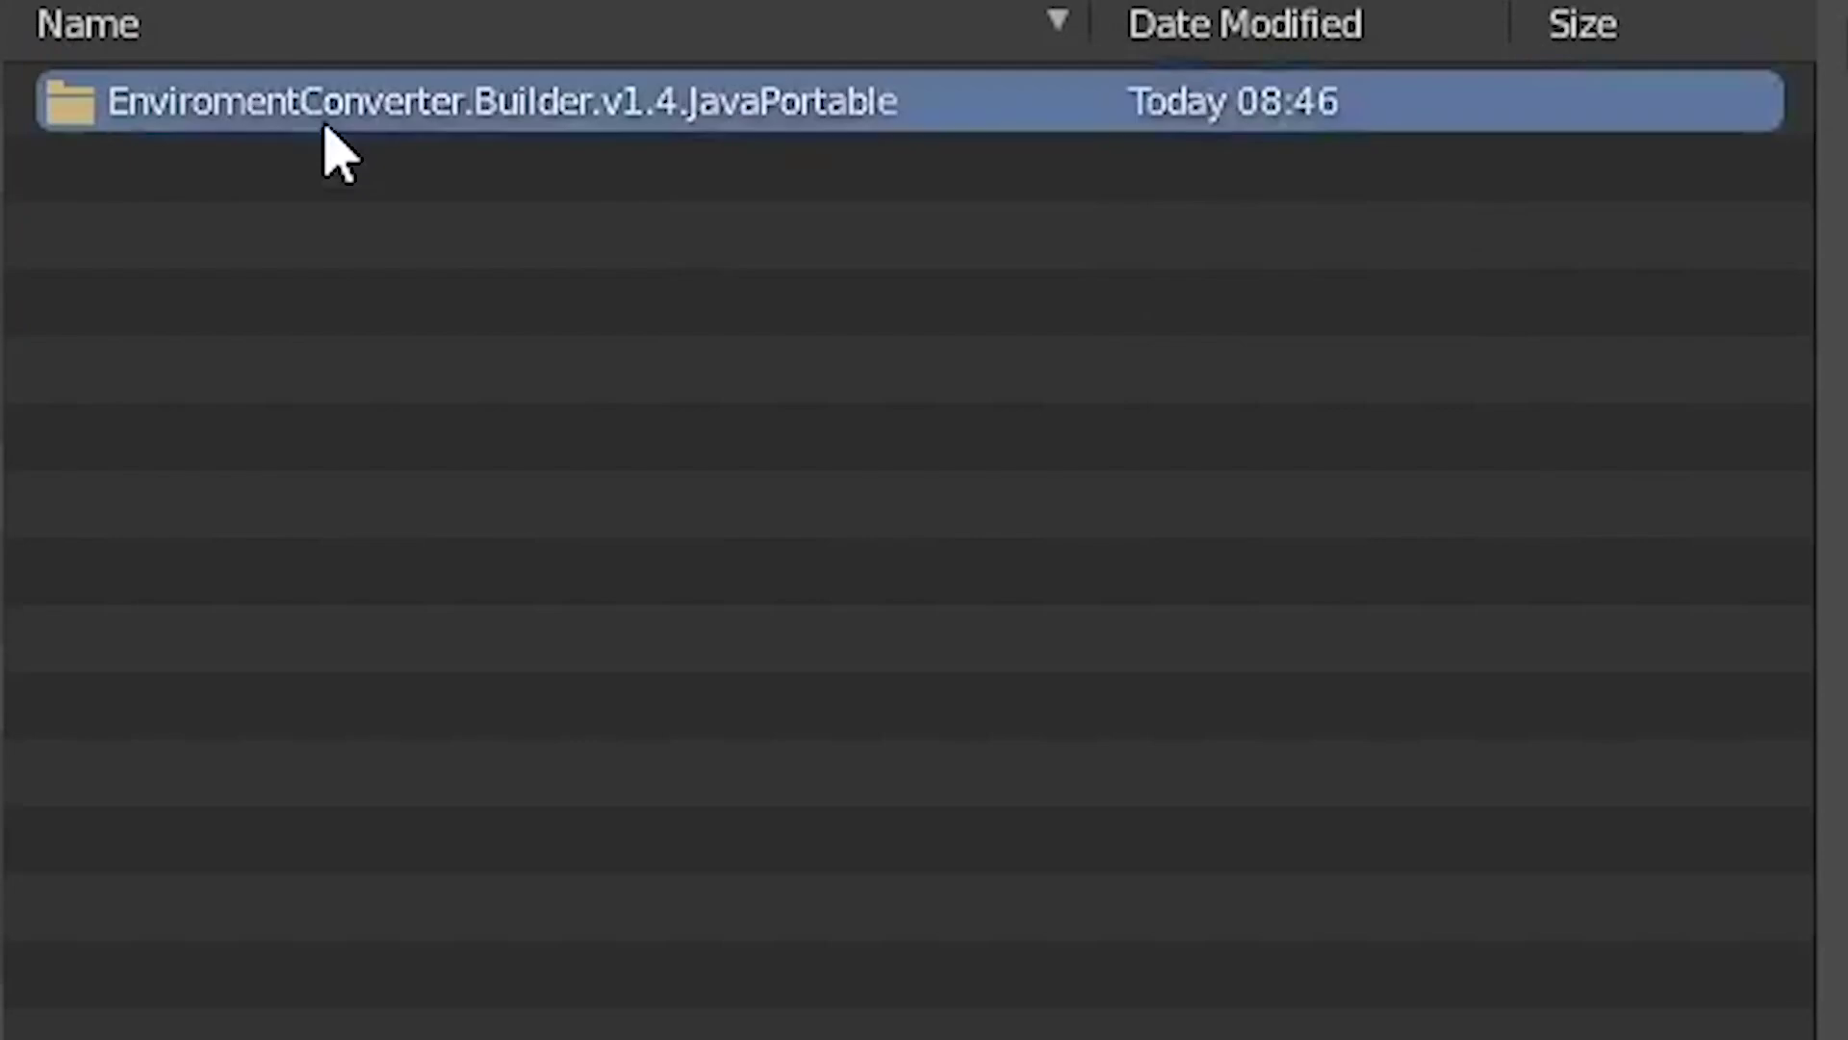
double_click(325, 127)
click(262, 121)
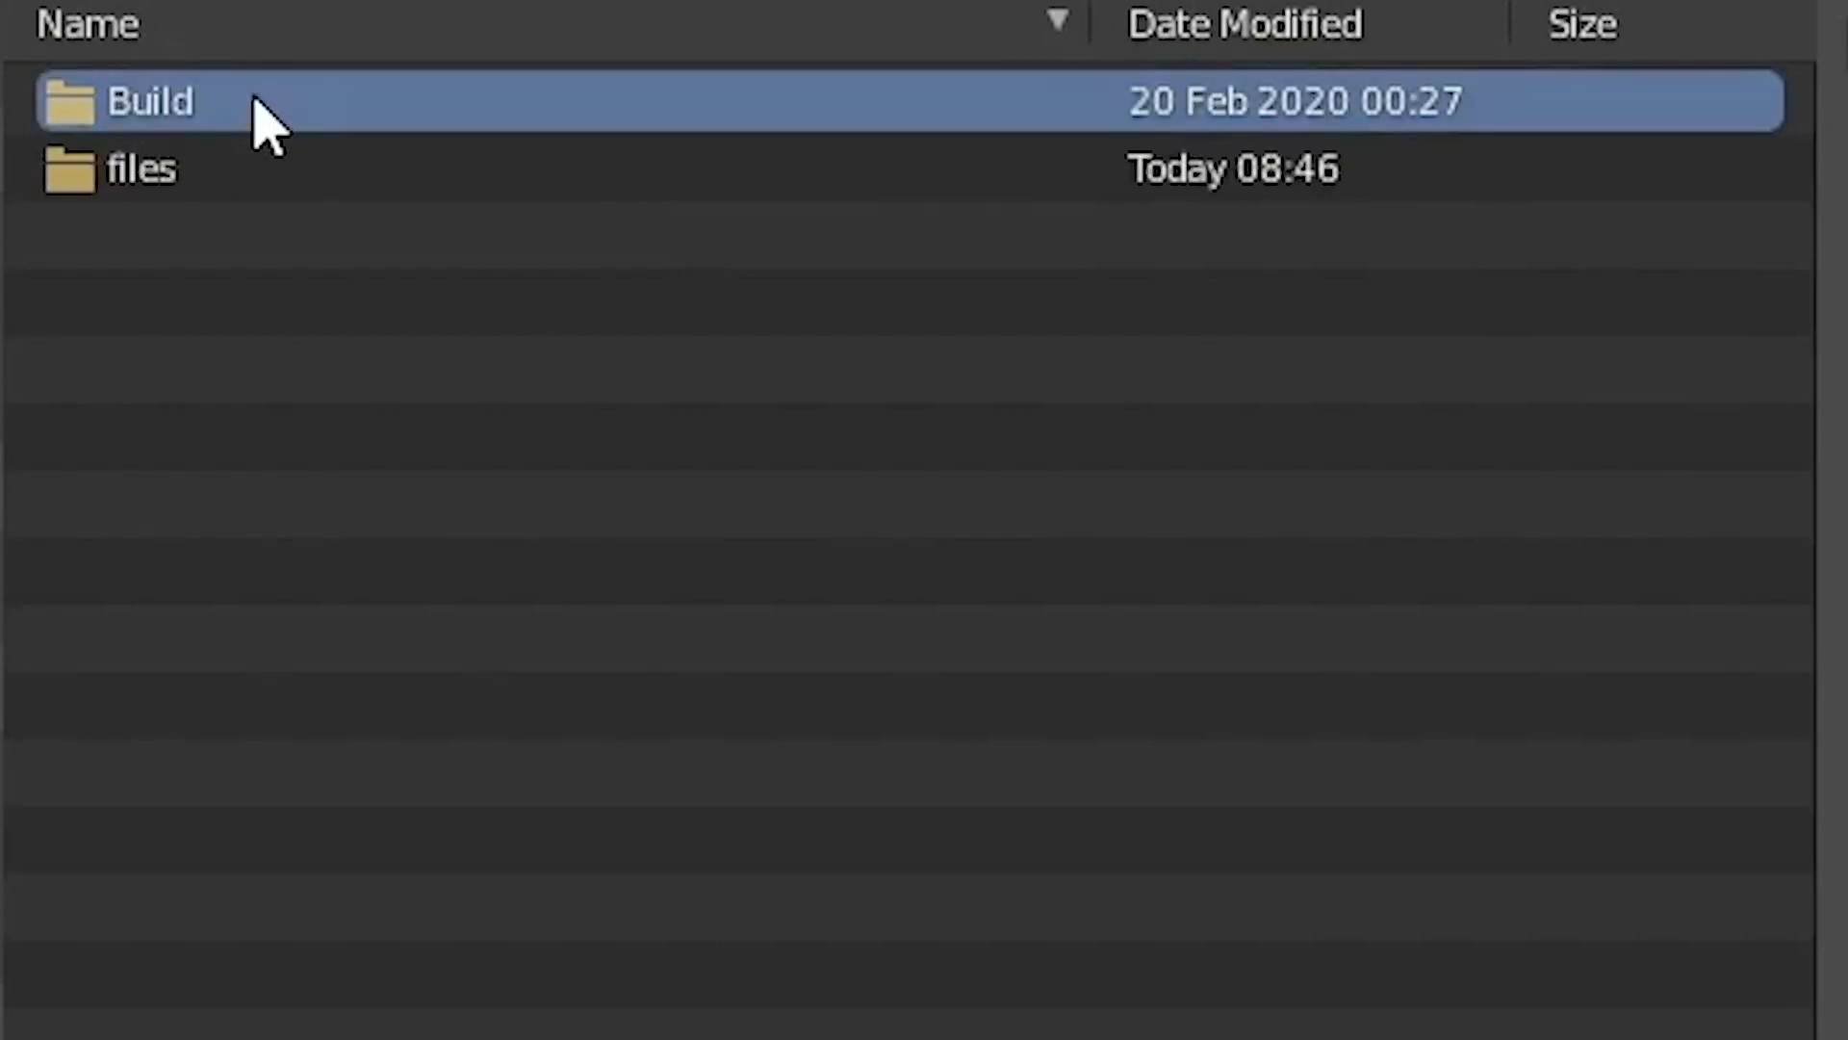
double_click(262, 122)
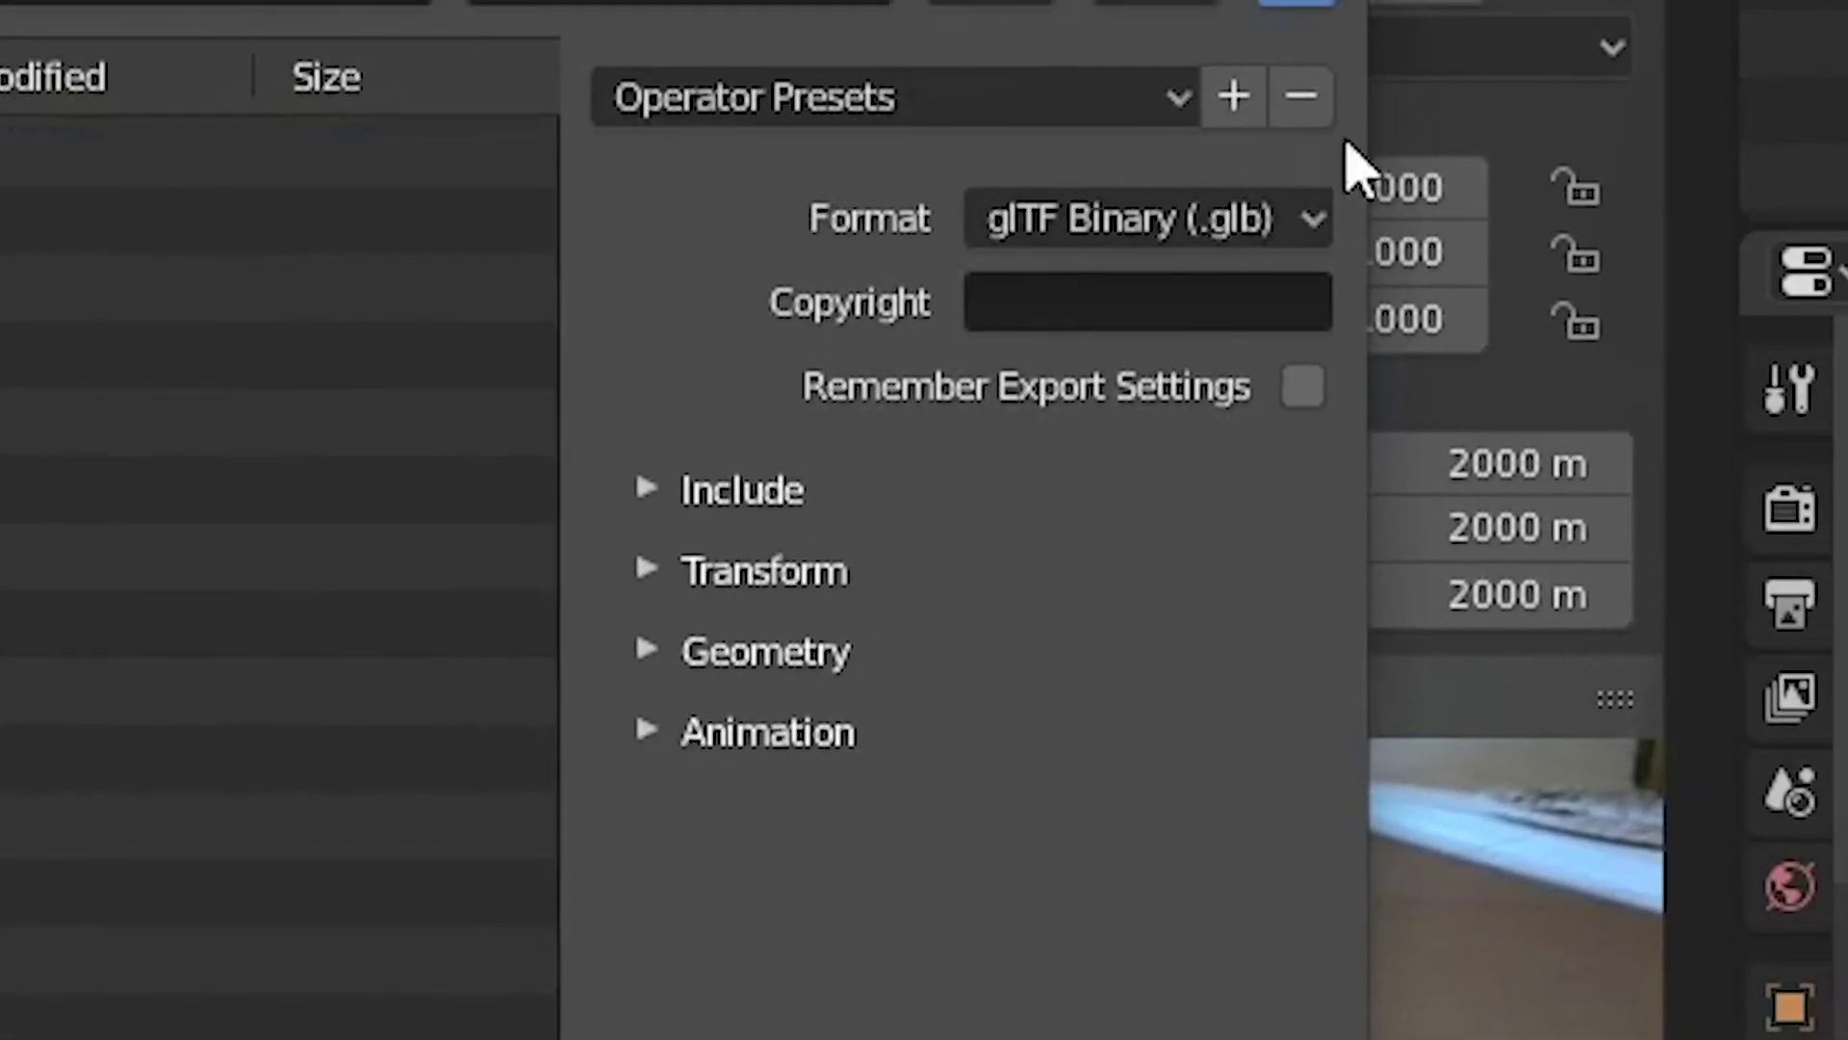
Set the export format to glTF Separate and export into Build.
click(1220, 227)
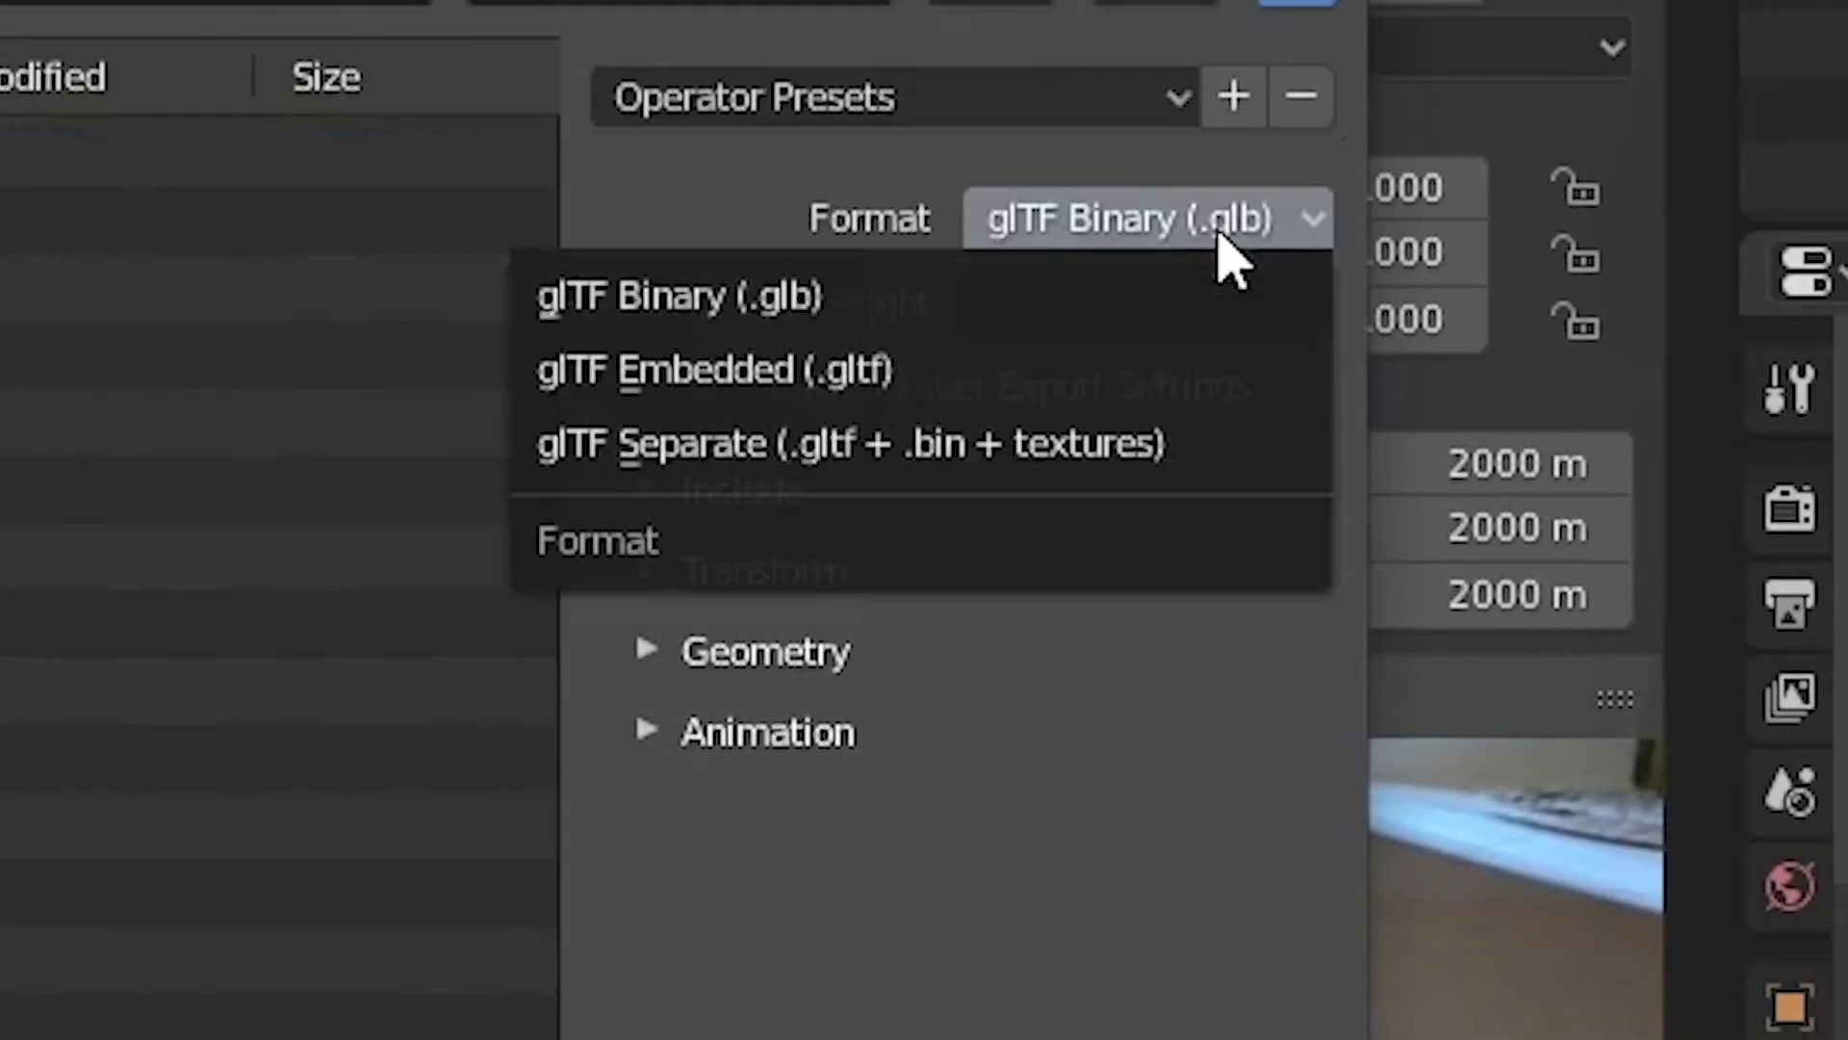
click(887, 459)
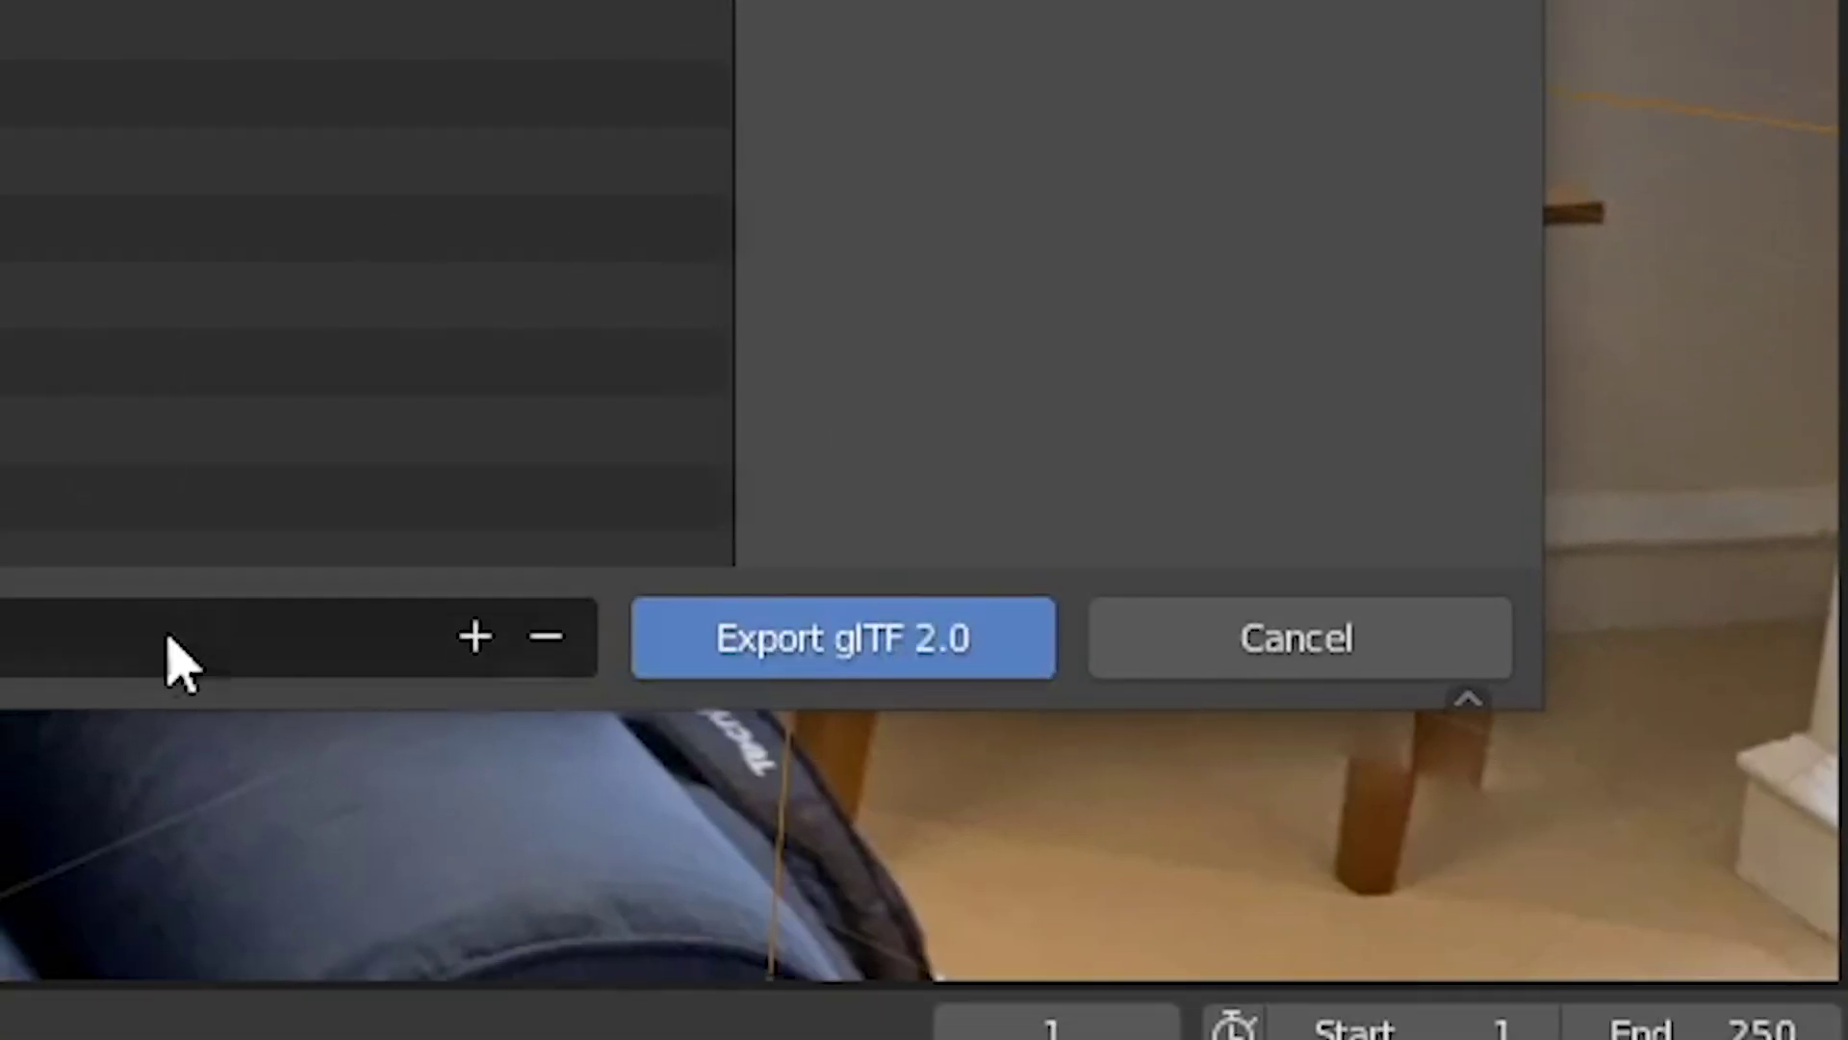
click(876, 640)
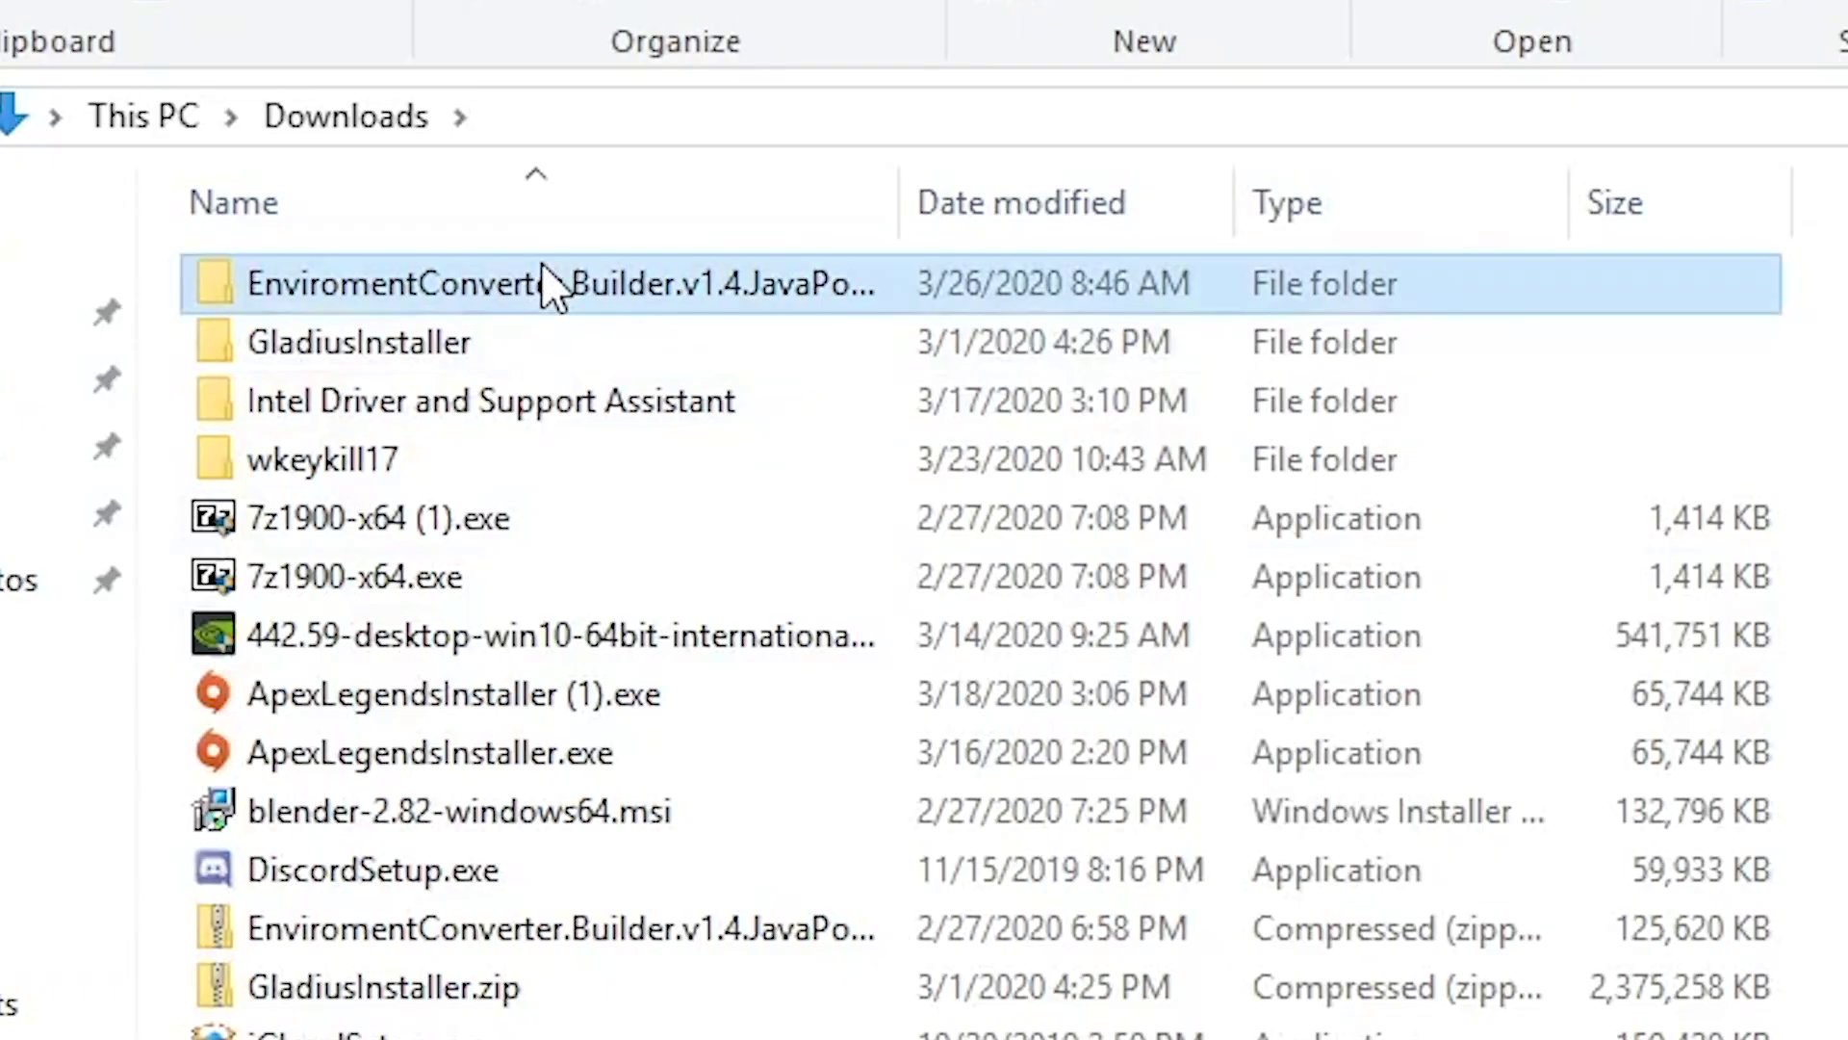
Open the EnviromentConverter folder, its JavaPortable subfolder, and Build to check the exported files.
double_click(549, 281)
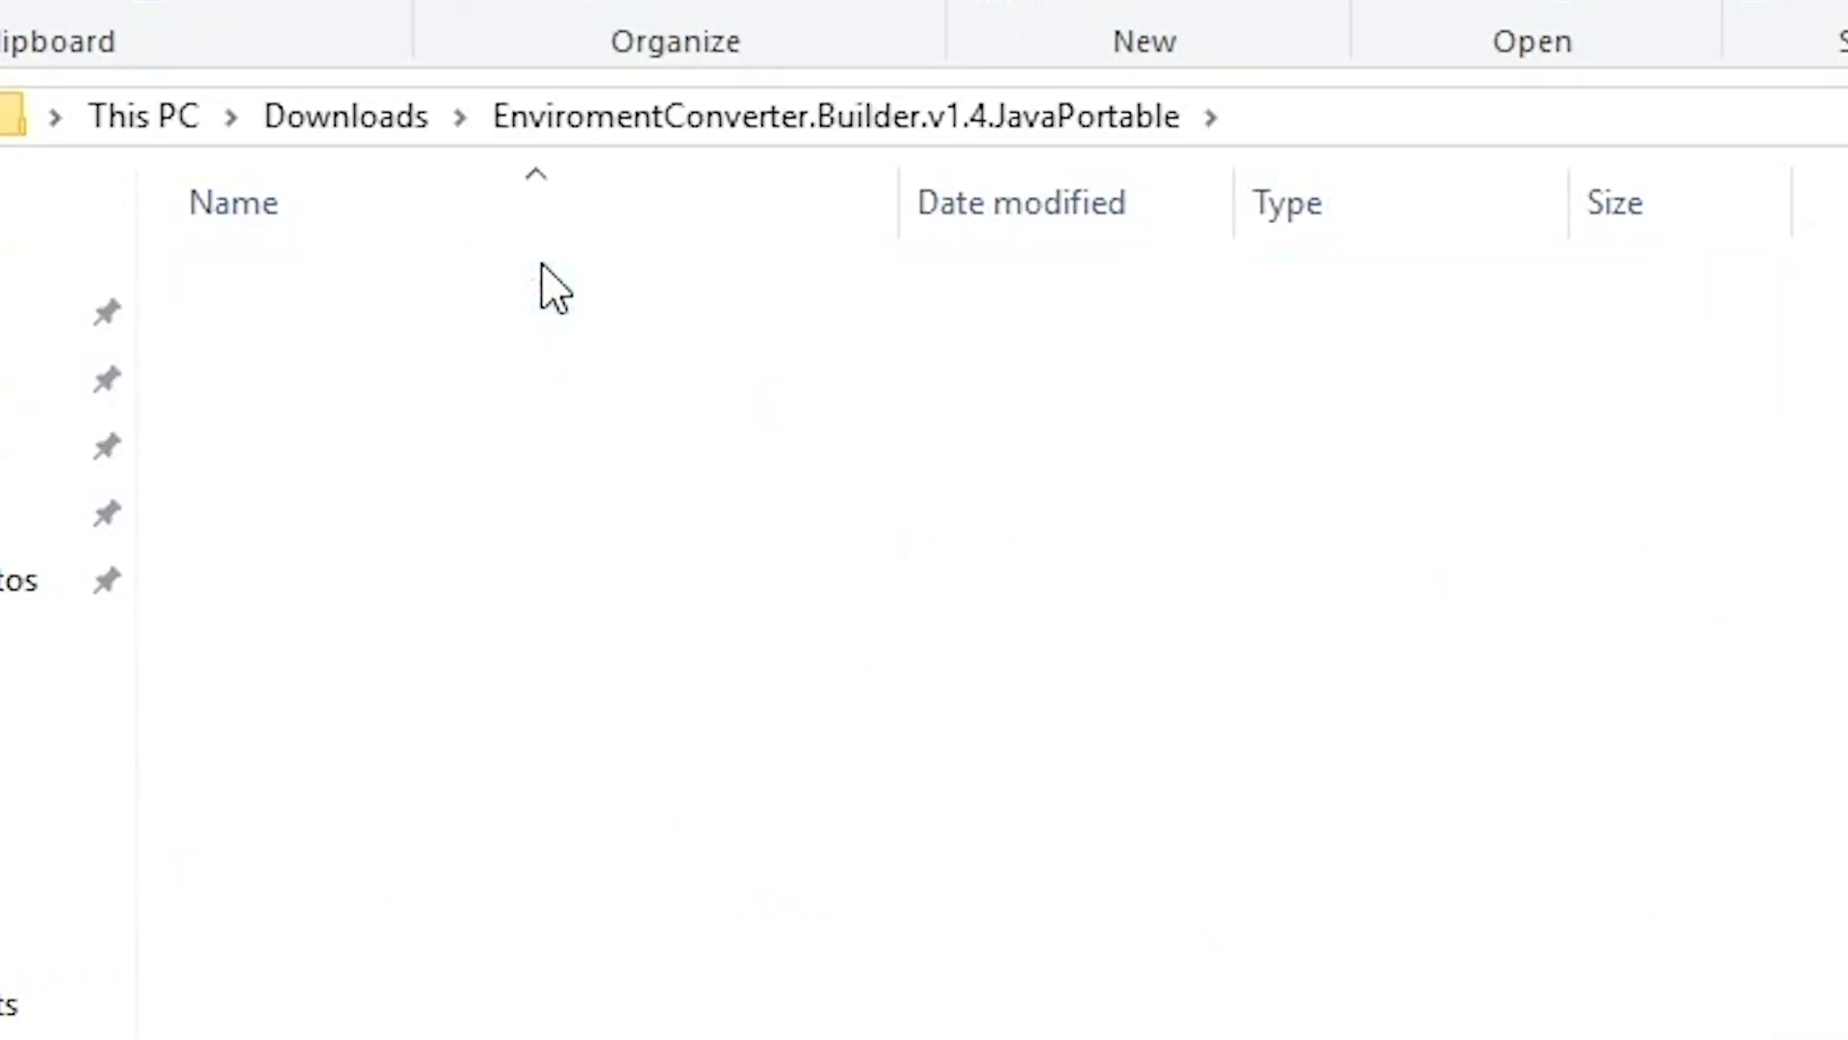
double_click(549, 284)
double_click(536, 284)
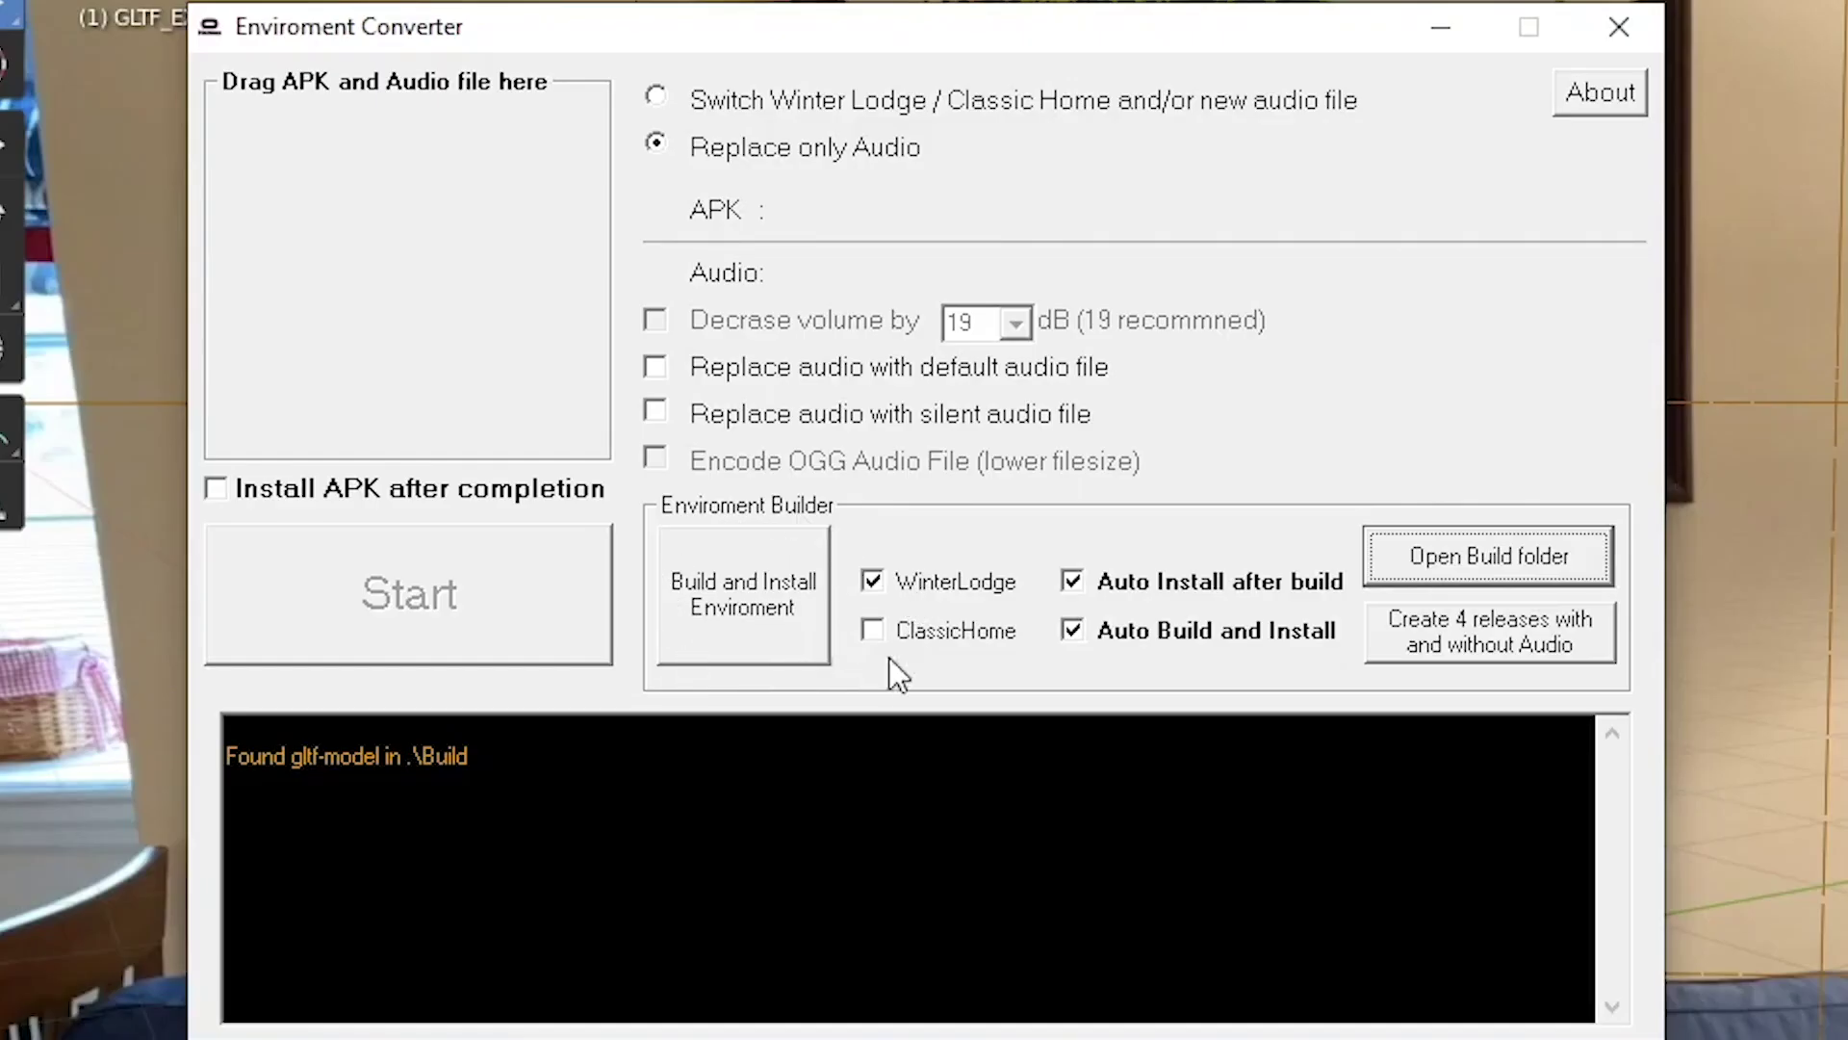
Keep WinterLodge as the base environment, then open the headset's Virtual Environment settings.
click(884, 633)
click(878, 578)
click(876, 627)
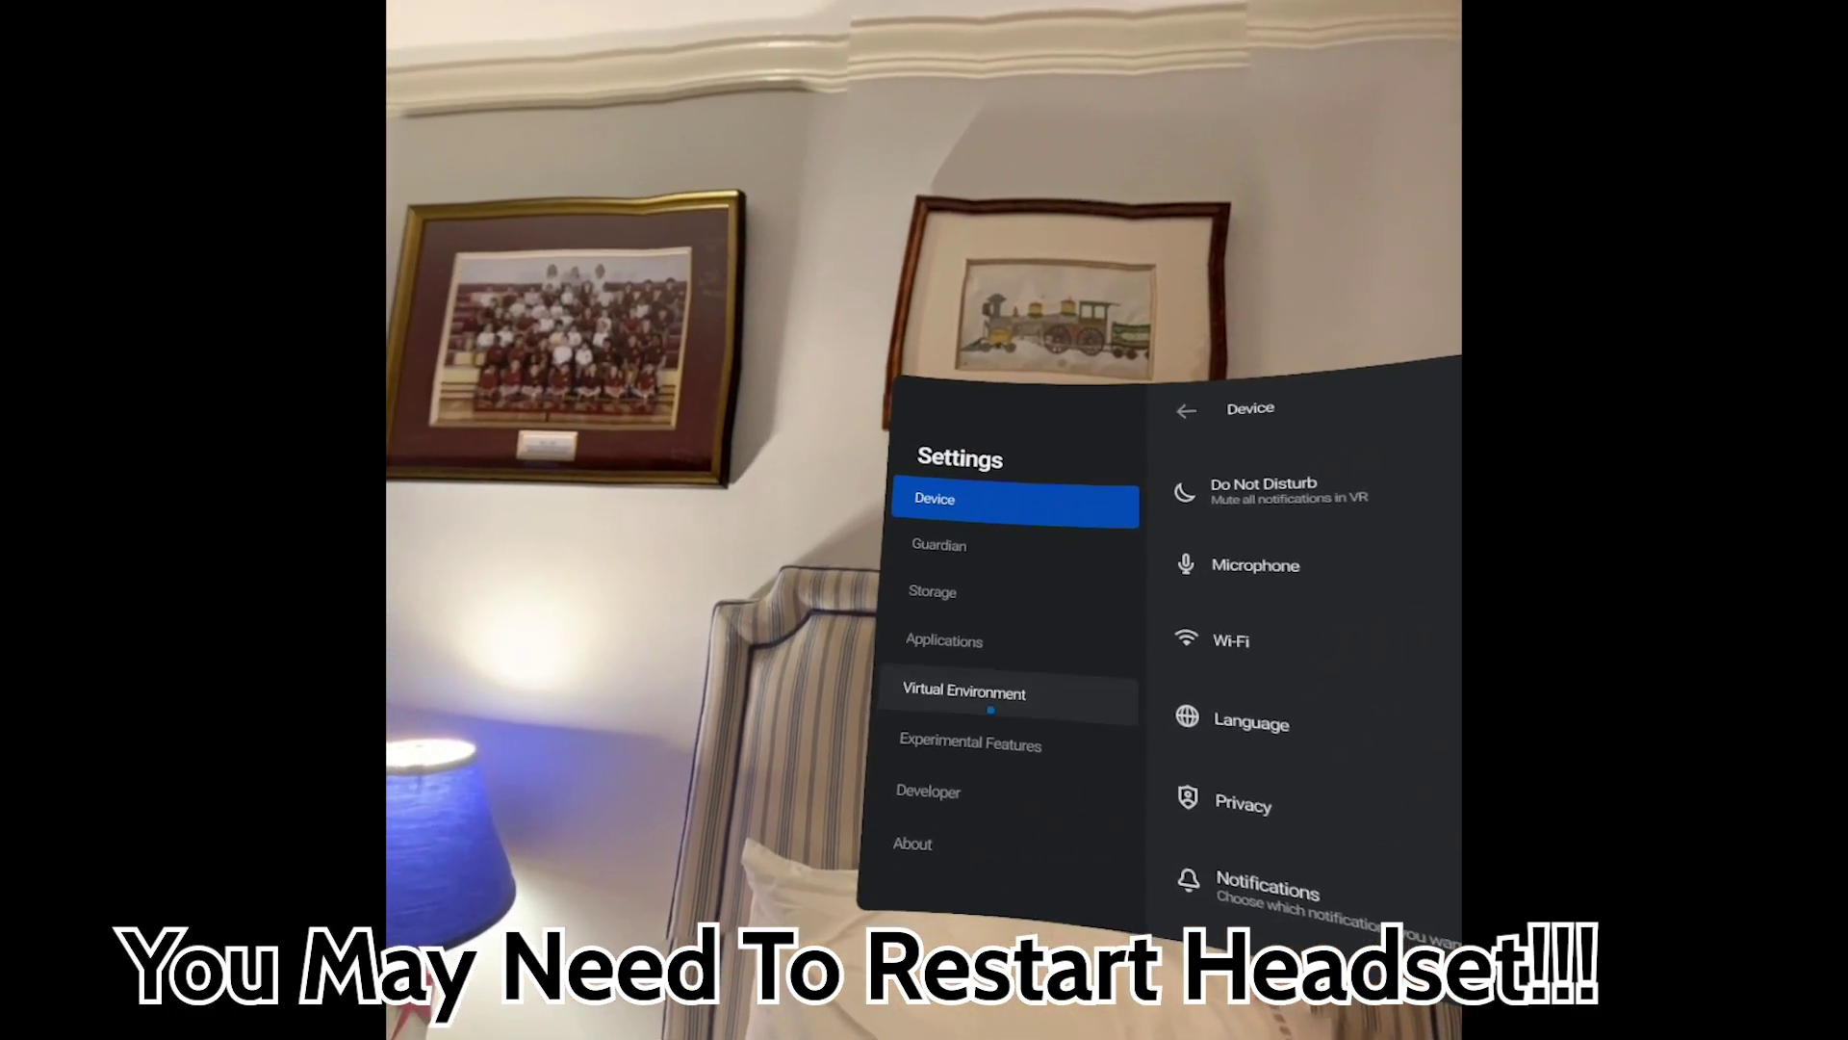
click(991, 710)
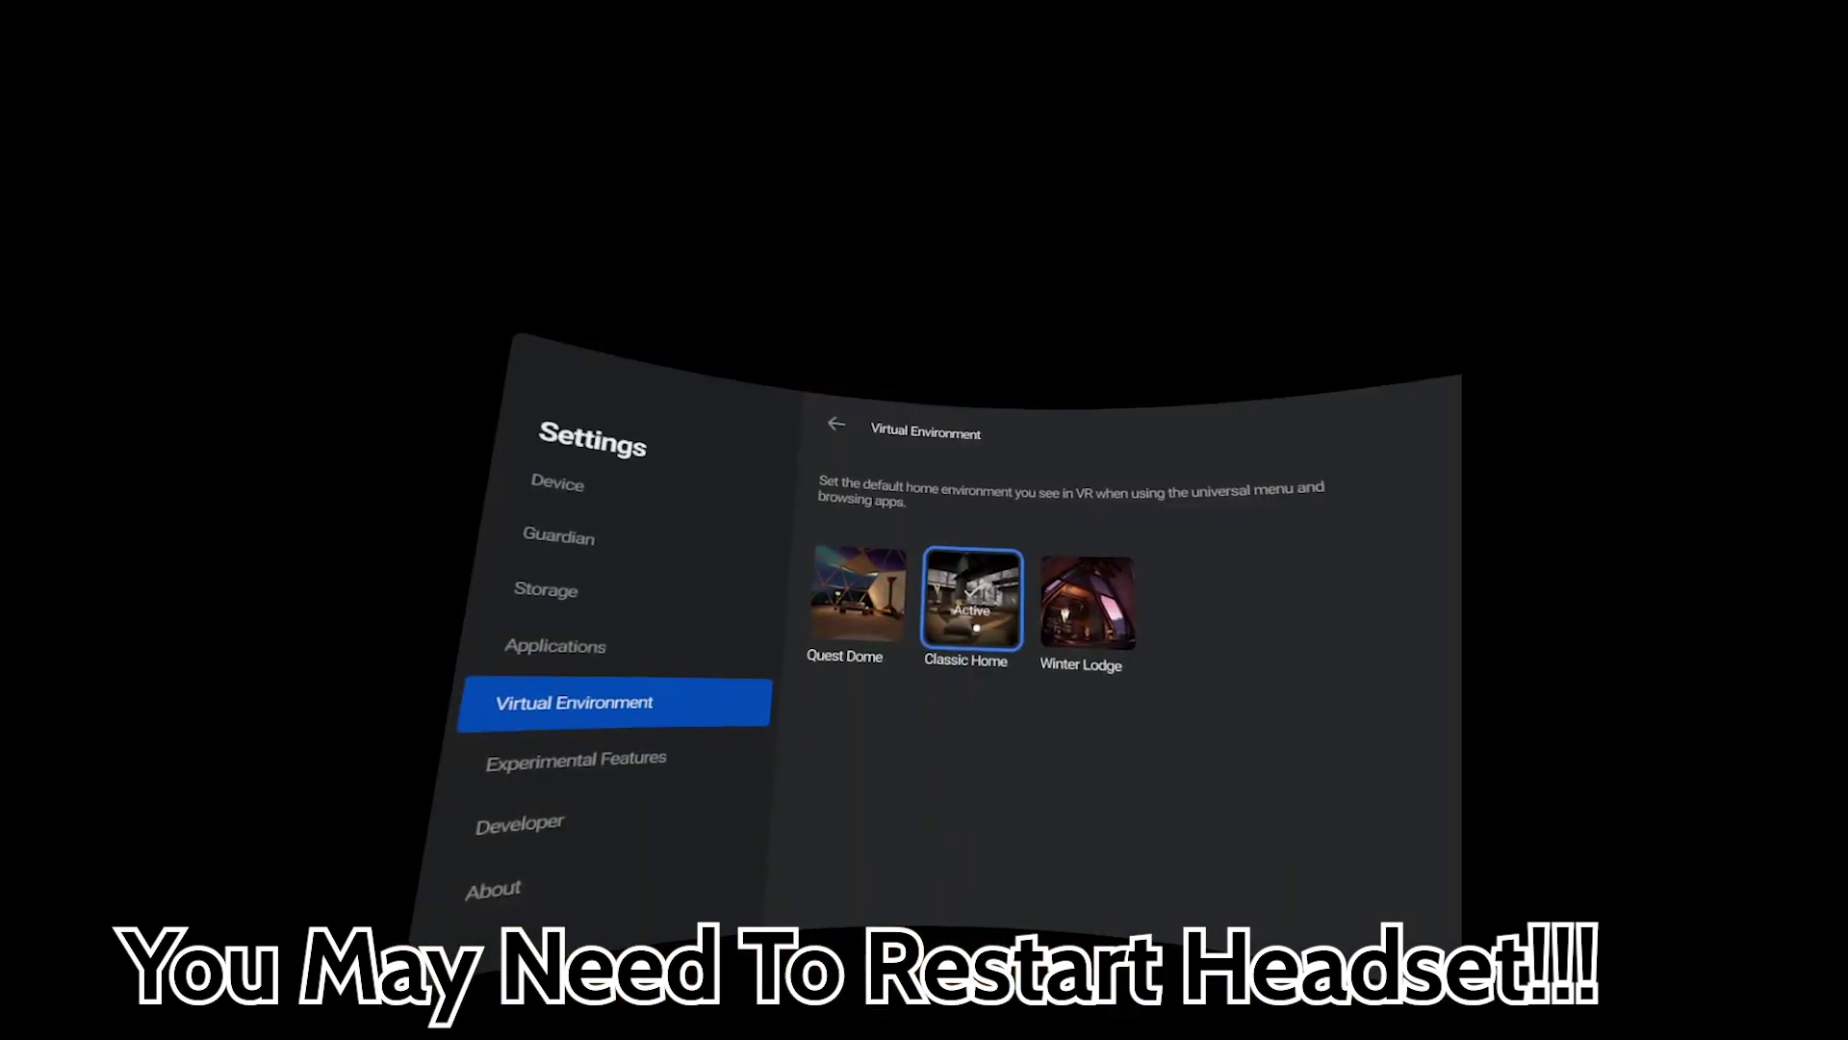